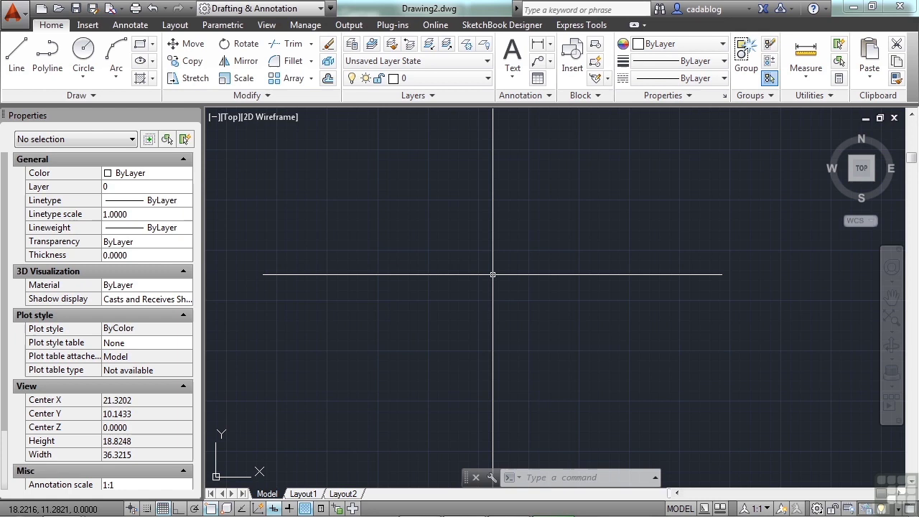
Step: Open the drawing plot_screening_and_fill_patterns.dwg
{"action": "type", "text": "open"}
{"action": "key", "text": "Return"}
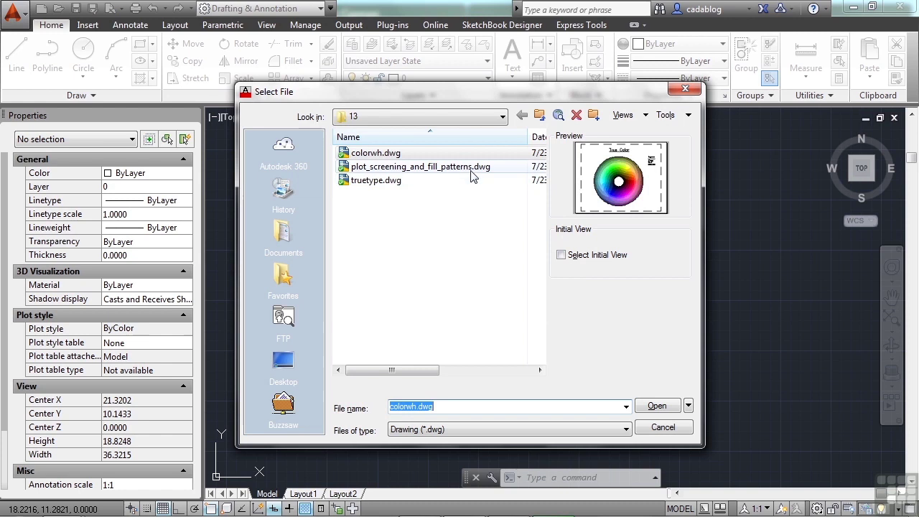
{"action": "left_click", "coordinate": [470, 168]}
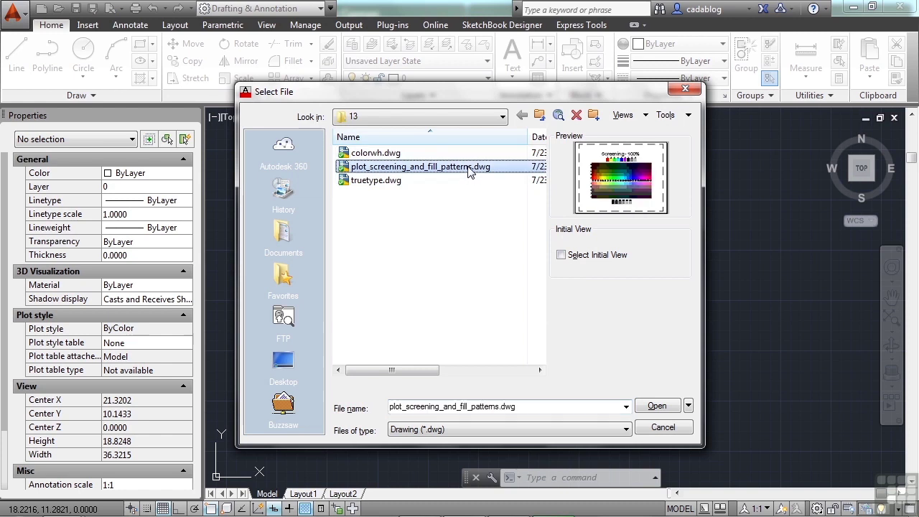
{"action": "left_click", "coordinate": [657, 407]}
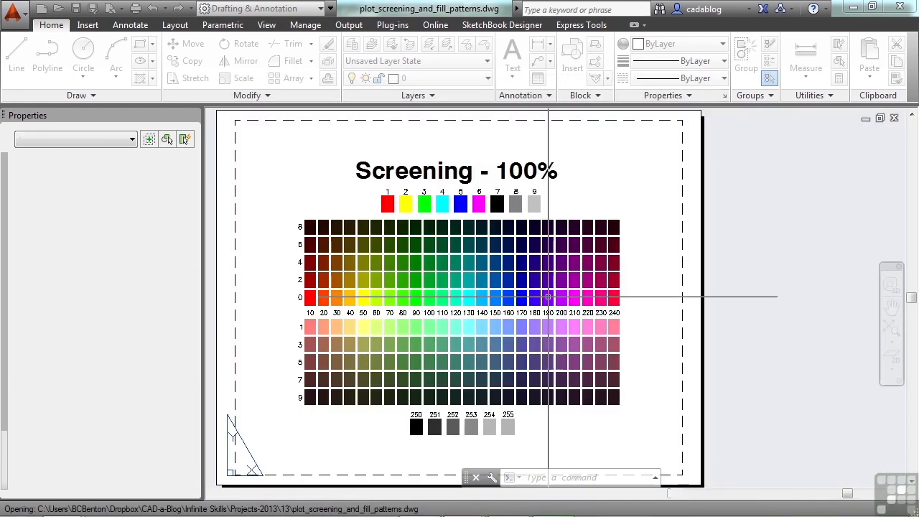
{"action": "scroll", "coordinate": [617, 161], "scroll_direction": "down", "scroll_amount": 2}
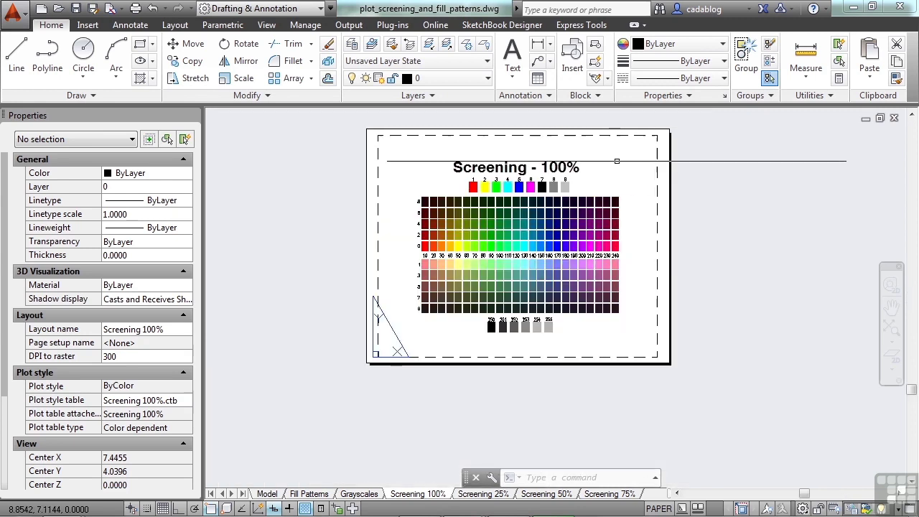
{"action": "scroll", "coordinate": [553, 162], "scroll_direction": "up", "scroll_amount": 2}
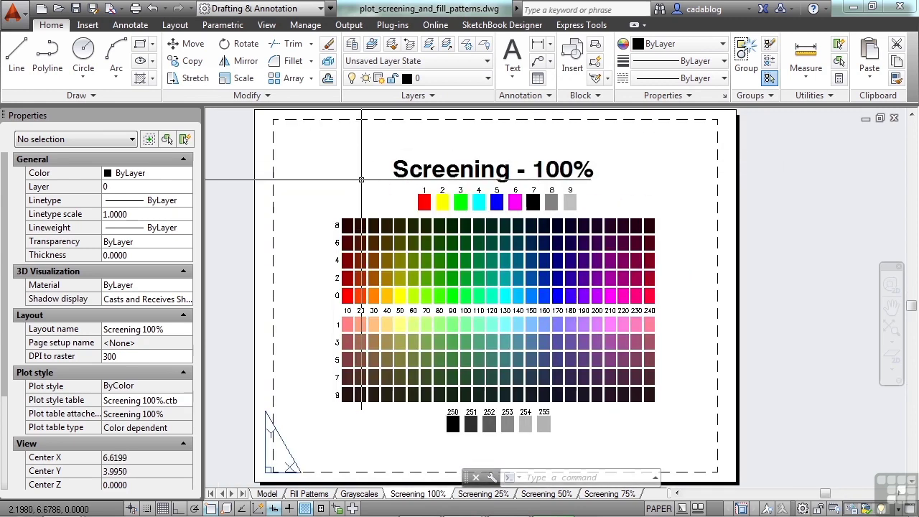
Step: Show the Fill Patterns layout and examine its pattern samples, briefly entering and leaving the layout's viewport
{"action": "left_click", "coordinate": [323, 494]}
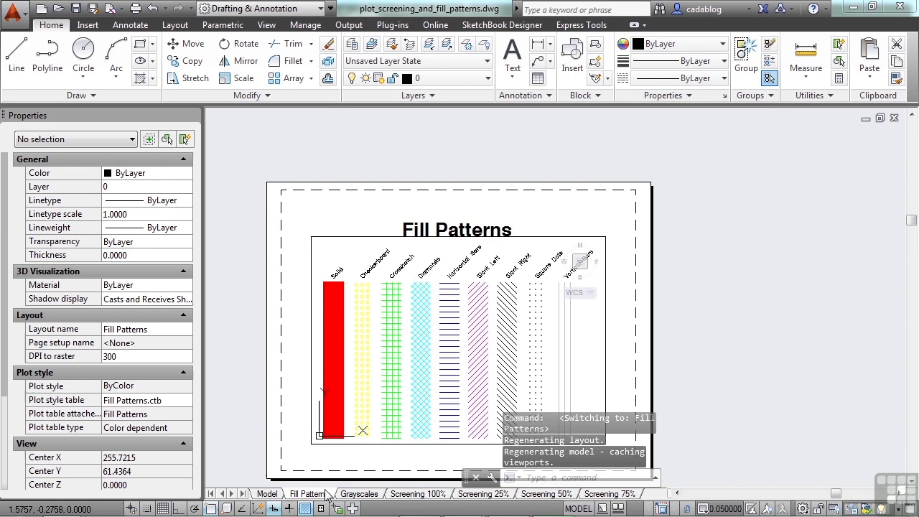
{"action": "double_click", "coordinate": [460, 281]}
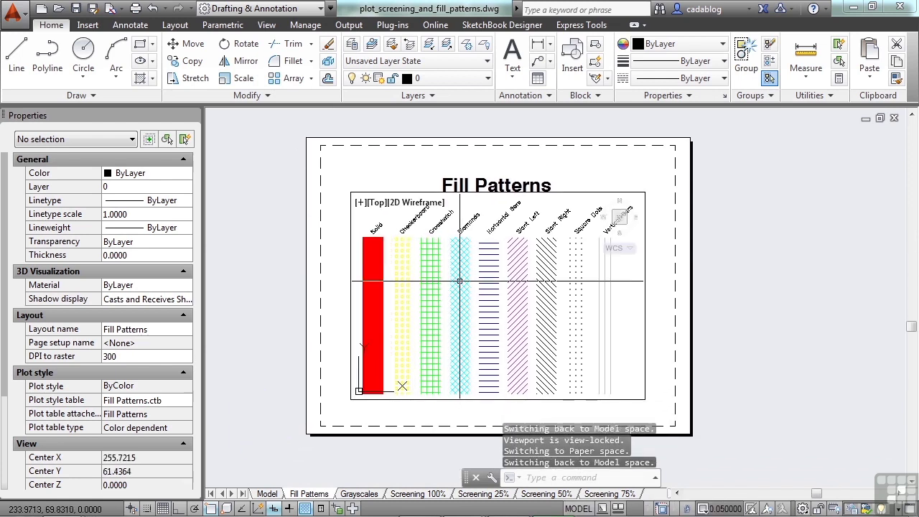
{"action": "double_click", "coordinate": [343, 312]}
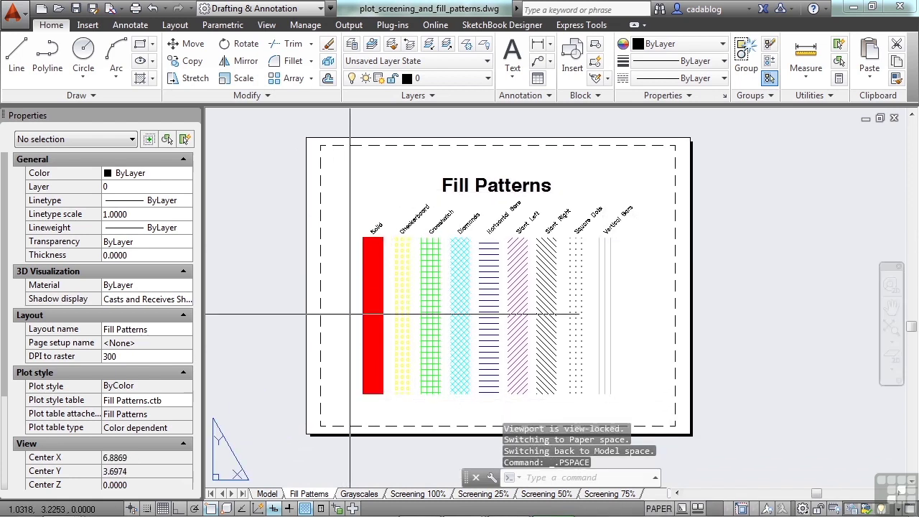
{"action": "scroll", "coordinate": [418, 235], "scroll_direction": "up", "scroll_amount": 4}
{"action": "scroll", "coordinate": [519, 259], "scroll_direction": "down", "scroll_amount": 4}
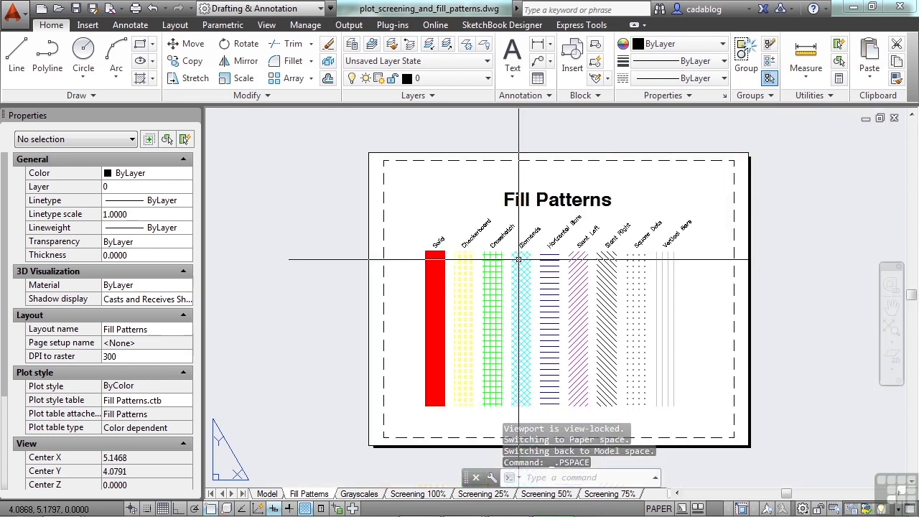
{"action": "middle_click_drag", "start_coordinate": [518, 259], "coordinate": [466, 232]}
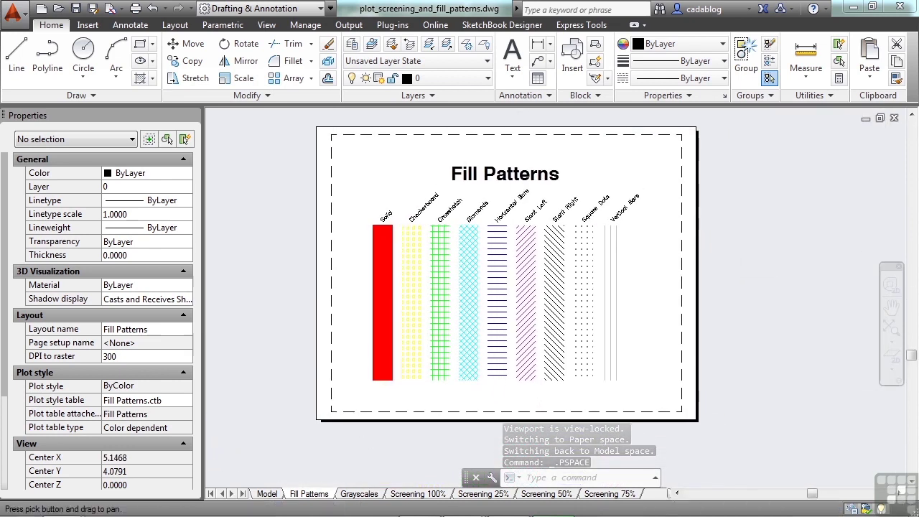
Step: Review the Grayscales layout and the Screening 100%, 25%, 50% and 75% layouts one after another
{"action": "left_click", "coordinate": [360, 494]}
{"action": "middle_click_drag", "start_coordinate": [382, 347], "coordinate": [423, 319]}
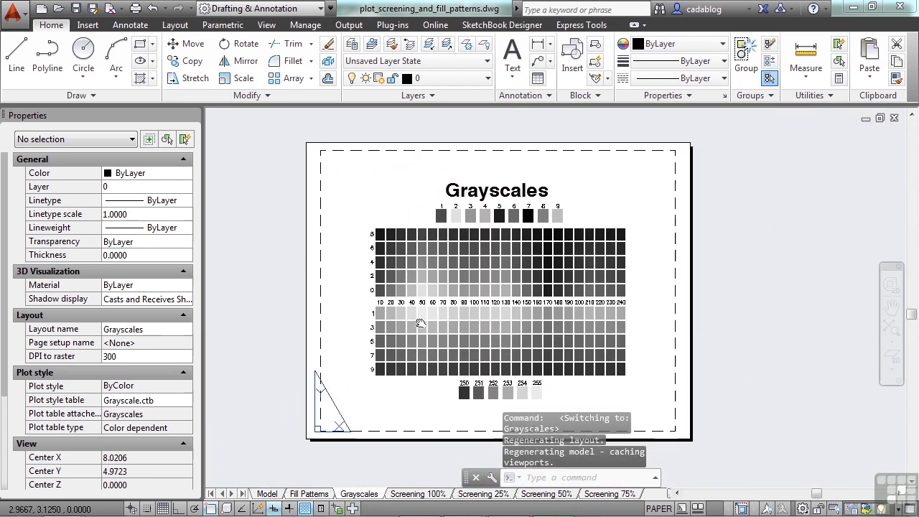
{"action": "left_click", "coordinate": [435, 494]}
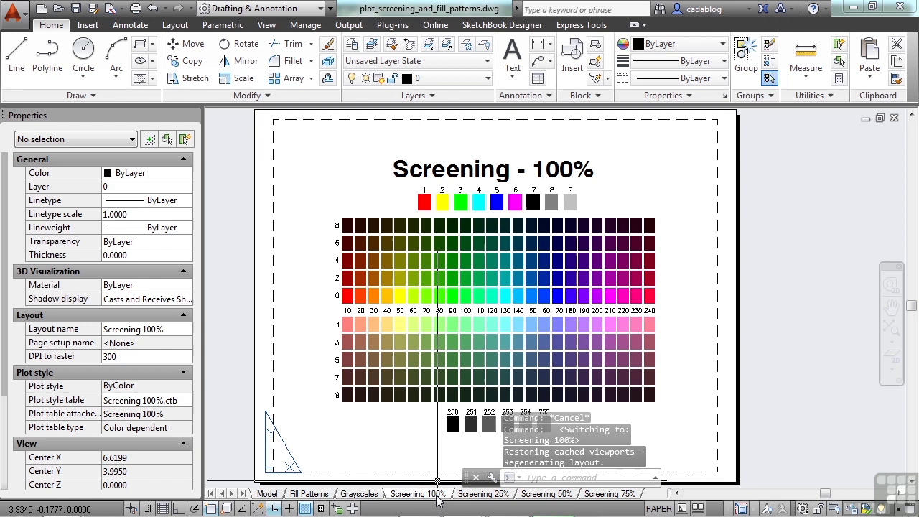
{"action": "left_click", "coordinate": [465, 496]}
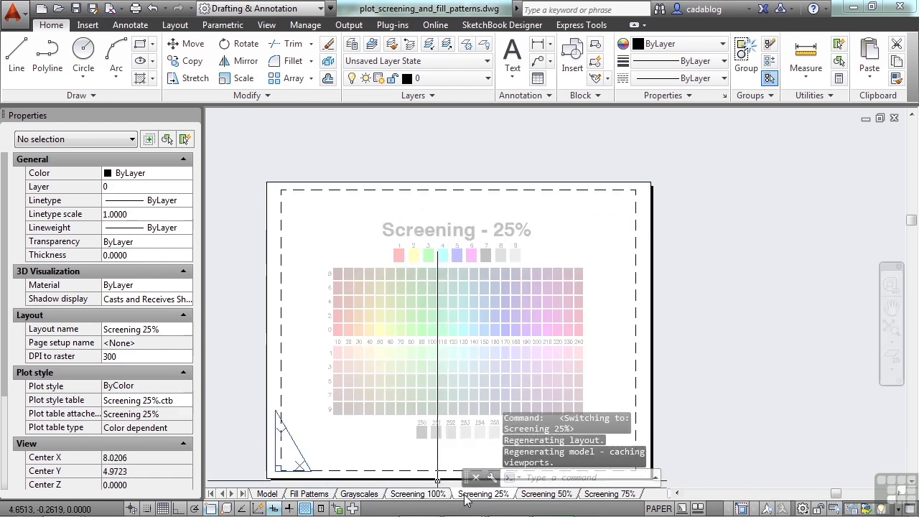
{"action": "left_click", "coordinate": [540, 497]}
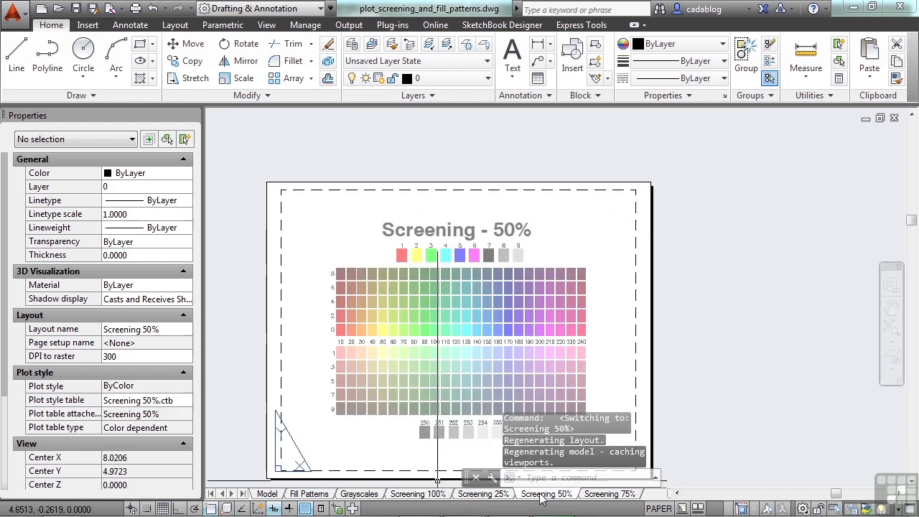
{"action": "left_click", "coordinate": [603, 495]}
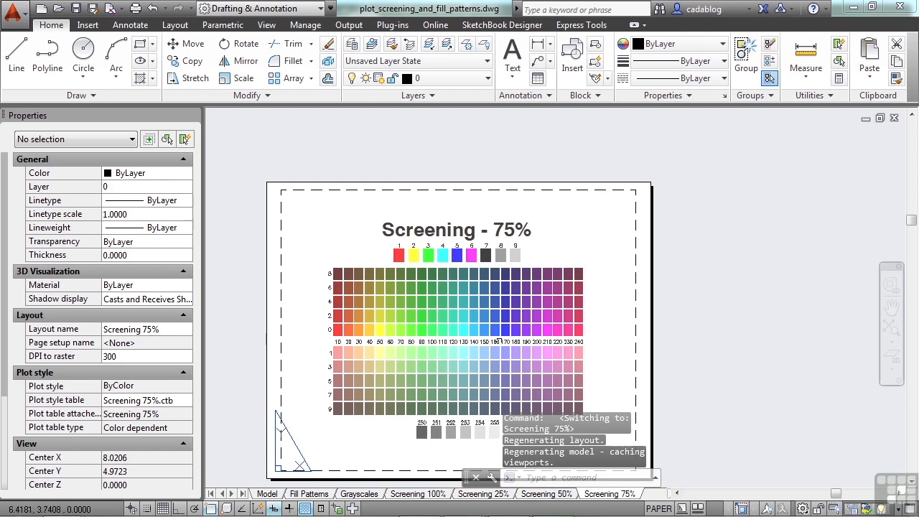
{"action": "middle_click_drag", "start_coordinate": [530, 234], "coordinate": [554, 216]}
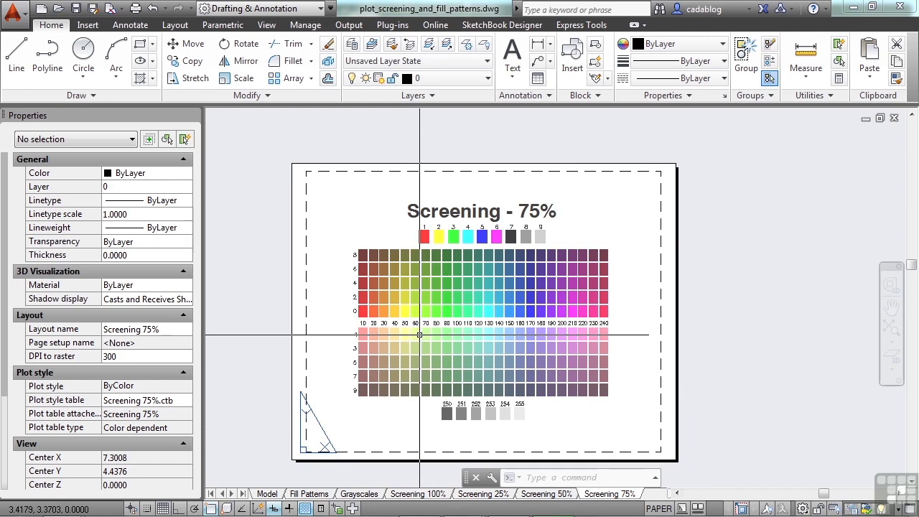
Step: Return to the Screening 100% layout and open its Page Setup Manager with the Screening 100% setup selected
{"action": "left_click", "coordinate": [409, 494]}
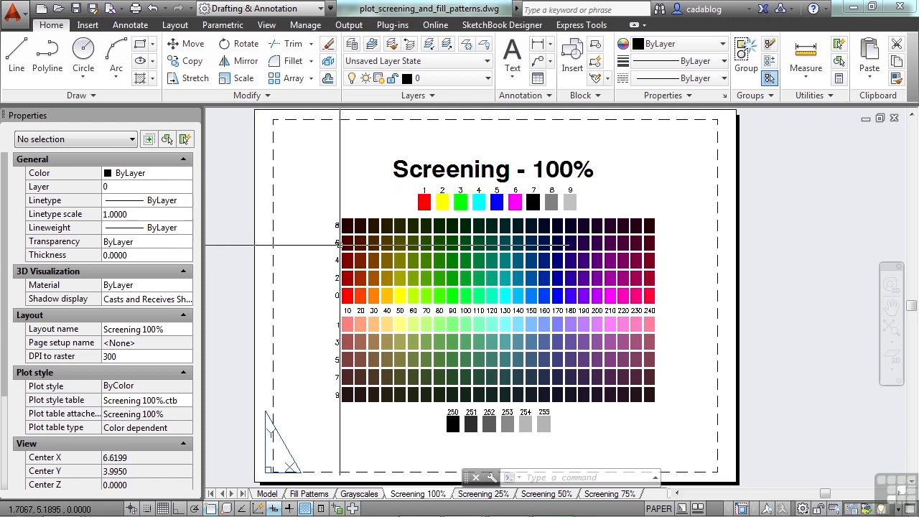
{"action": "right_click", "coordinate": [414, 495]}
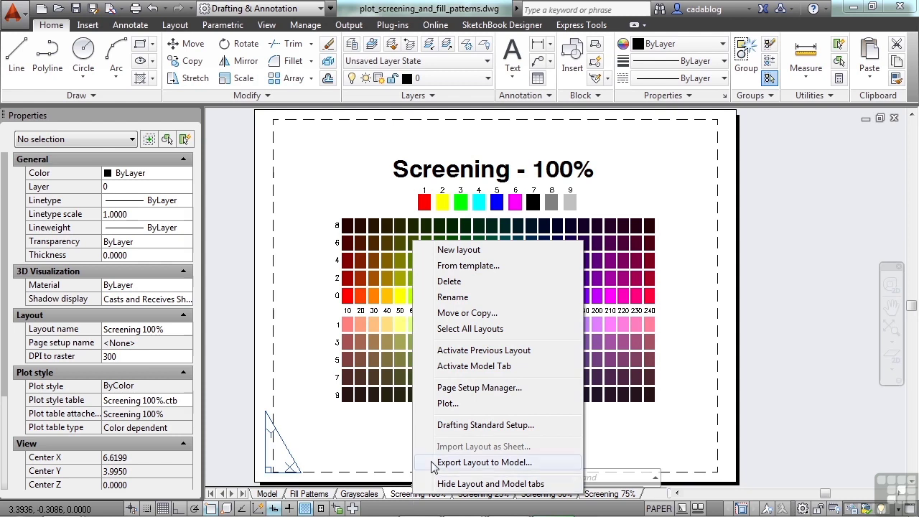
{"action": "left_click", "coordinate": [504, 390]}
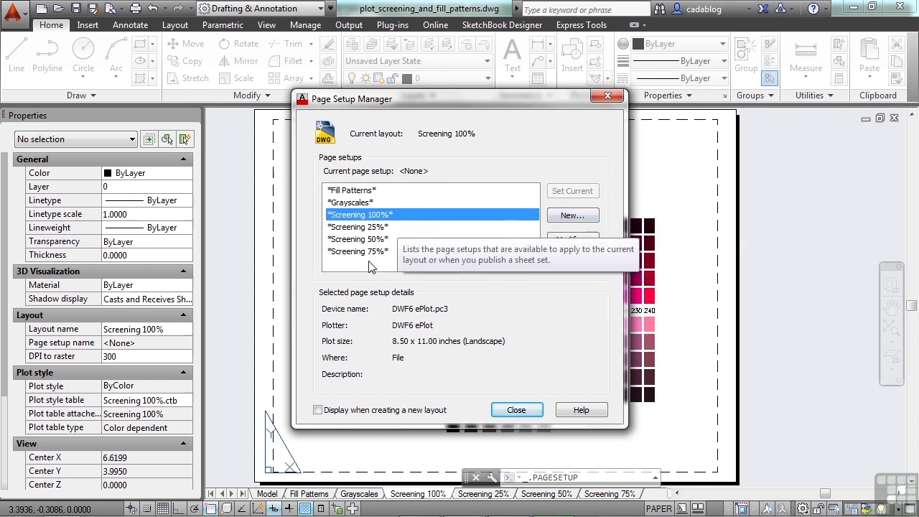
{"action": "left_click", "coordinate": [330, 253]}
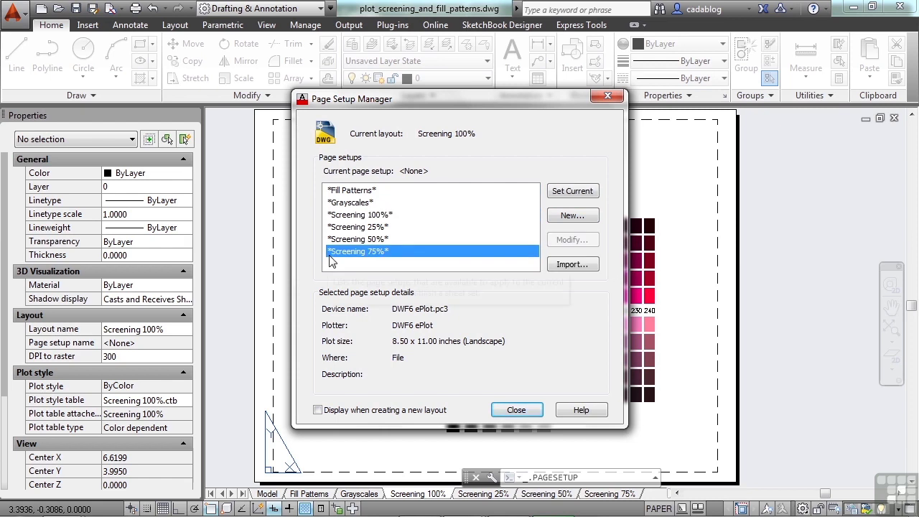
{"action": "left_click", "coordinate": [367, 215]}
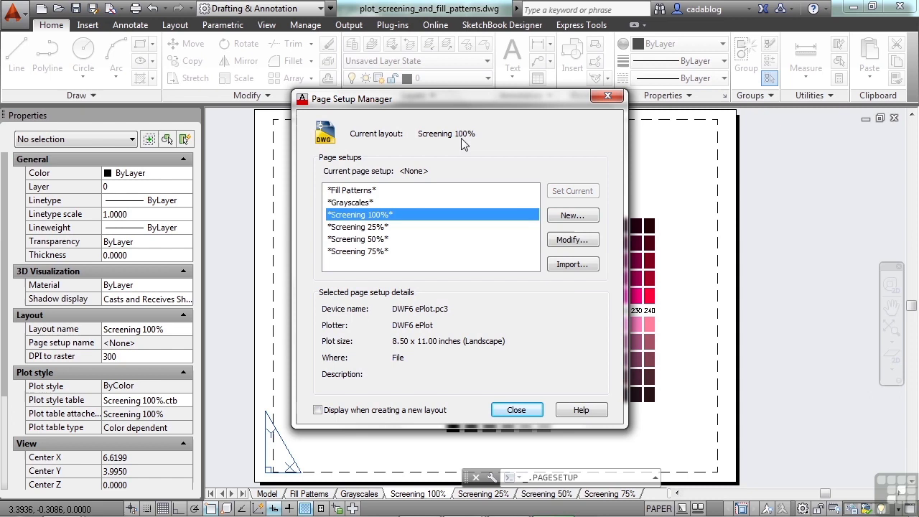
{"action": "left_click_drag", "start_coordinate": [474, 98], "coordinate": [472, 71]}
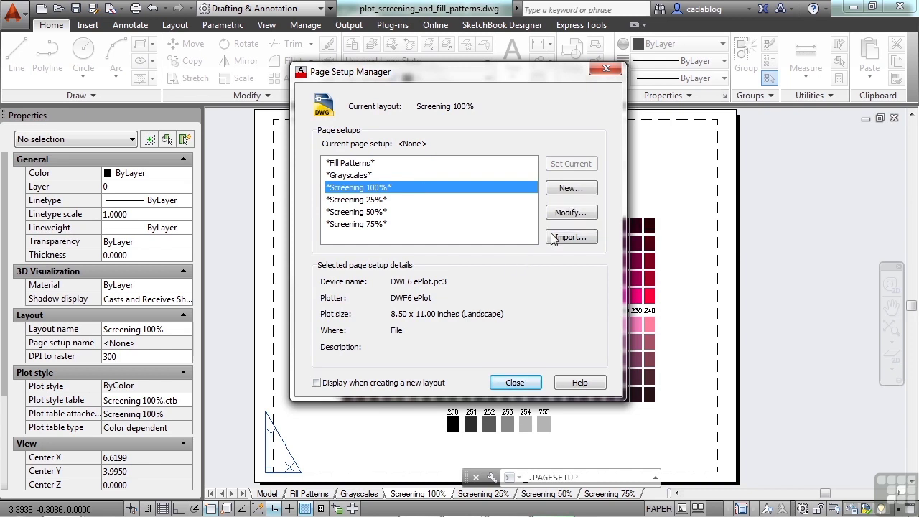
Step: Create a new page setup named PDF, starting from the Screening 100% setup
{"action": "left_click", "coordinate": [564, 189]}
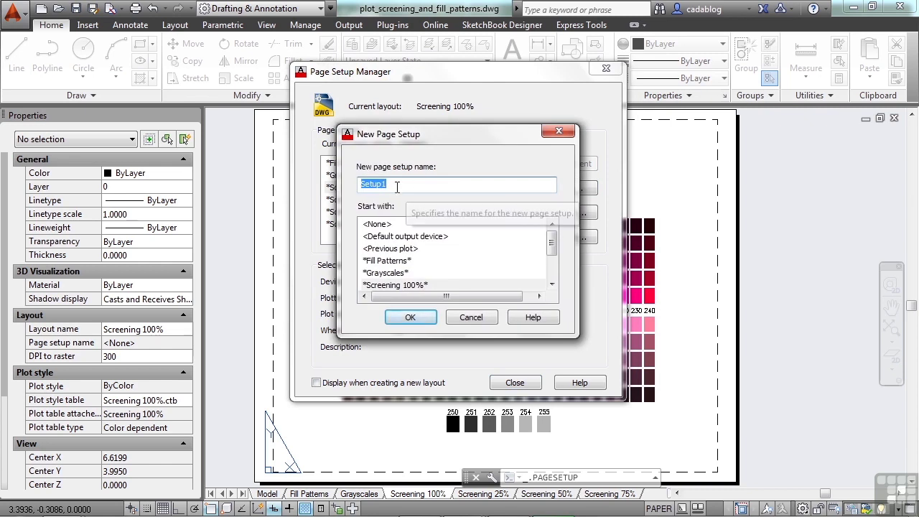
{"action": "left_click", "coordinate": [395, 184]}
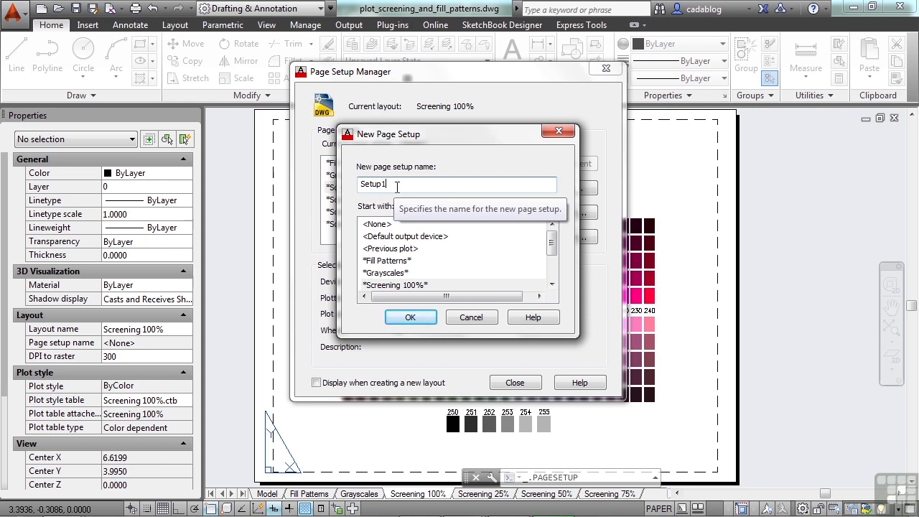
{"action": "key", "text": "BackSpace"}
{"action": "type", "text": "PDF"}
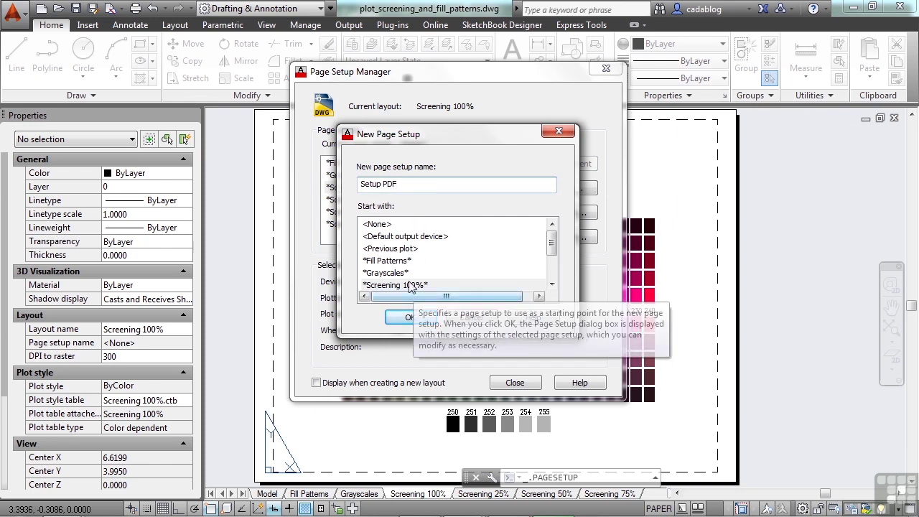
{"action": "key", "text": "Left"}
{"action": "key", "text": "Left"}
{"action": "key", "text": "BackSpace"}
{"action": "key", "text": "BackSpace"}
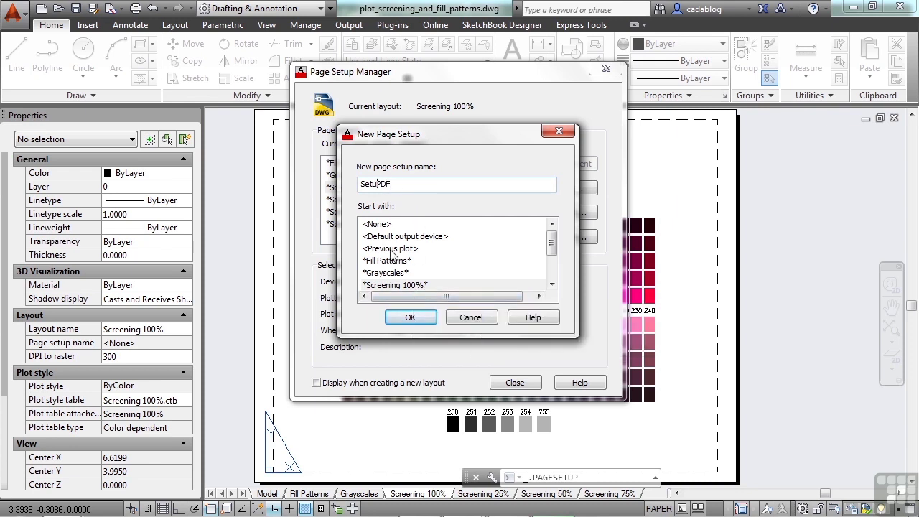
{"action": "key", "text": "BackSpace"}
{"action": "key", "text": "BackSpace"}
{"action": "key", "text": "BackSpace"}
{"action": "key", "text": "BackSpace"}
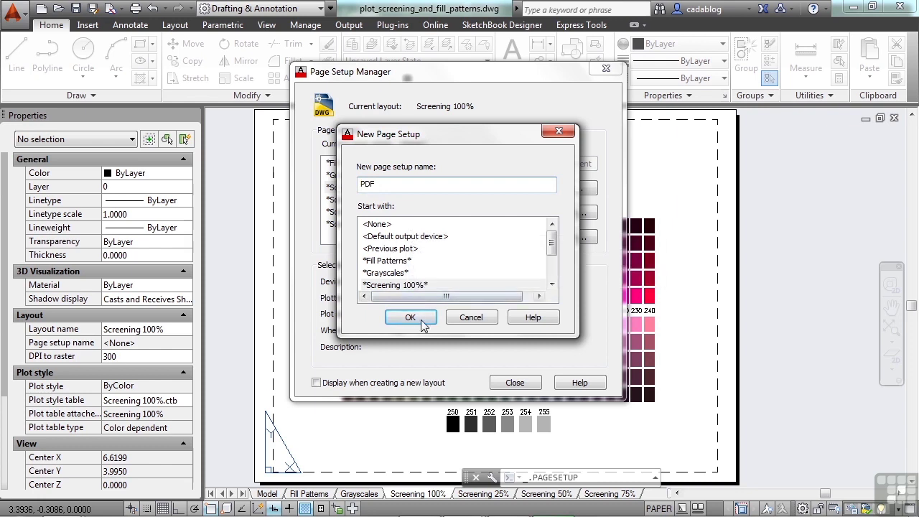
{"action": "left_click", "coordinate": [422, 320]}
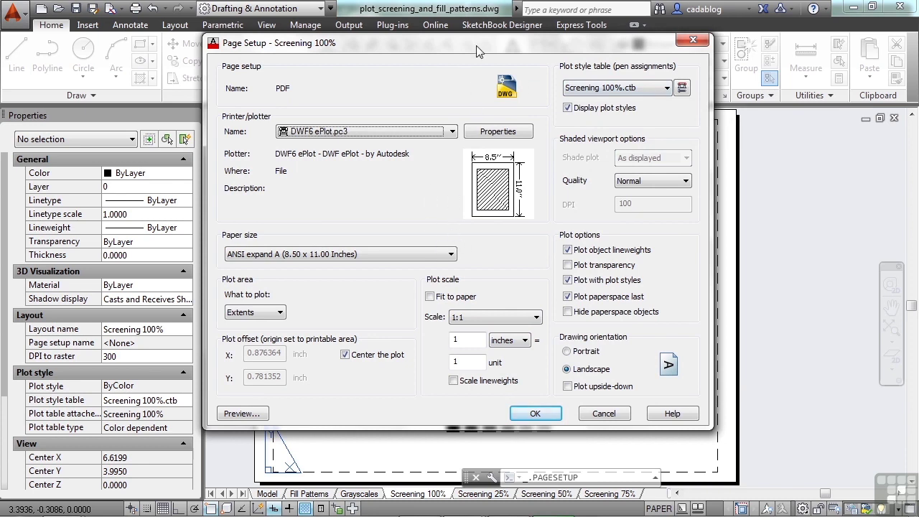
Step: Set the PDF page setup's plotter to DWG To PDF.pc3 and its plot area to Layout
{"action": "left_click_drag", "start_coordinate": [473, 46], "coordinate": [455, 43]}
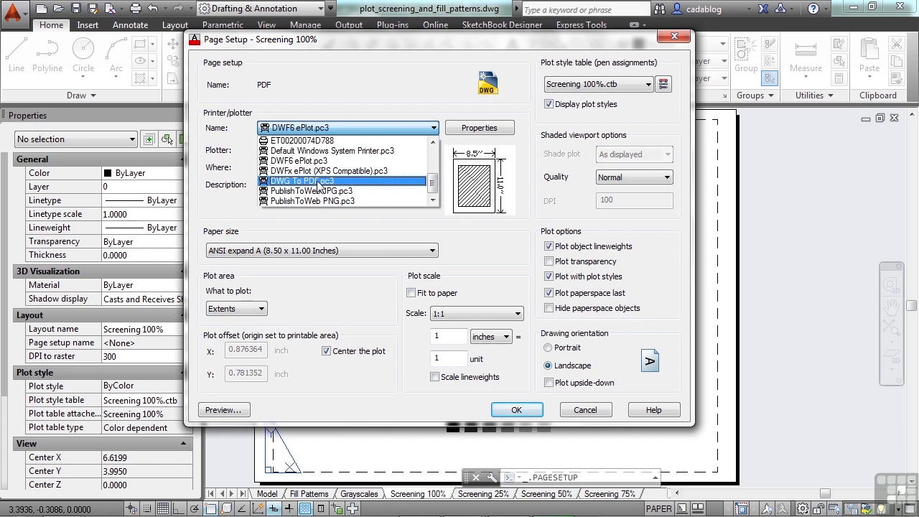
{"action": "left_click", "coordinate": [318, 183]}
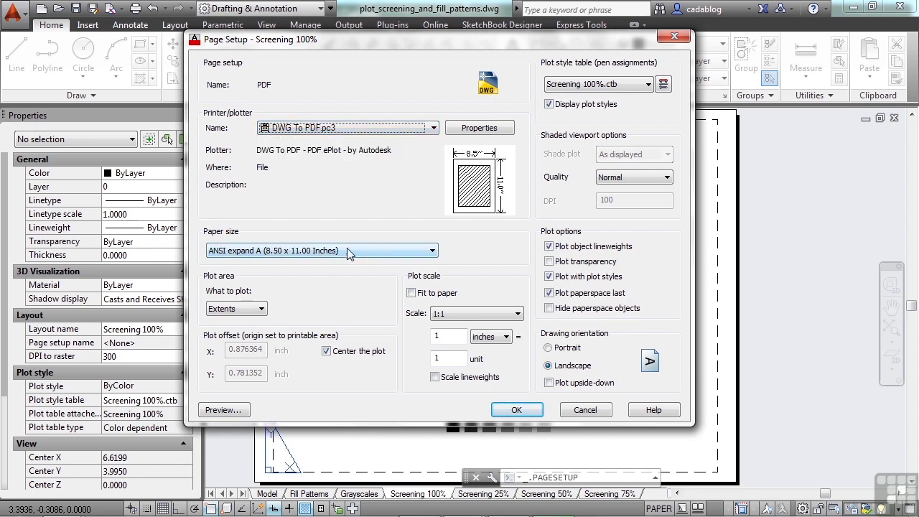
{"action": "left_click", "coordinate": [261, 310]}
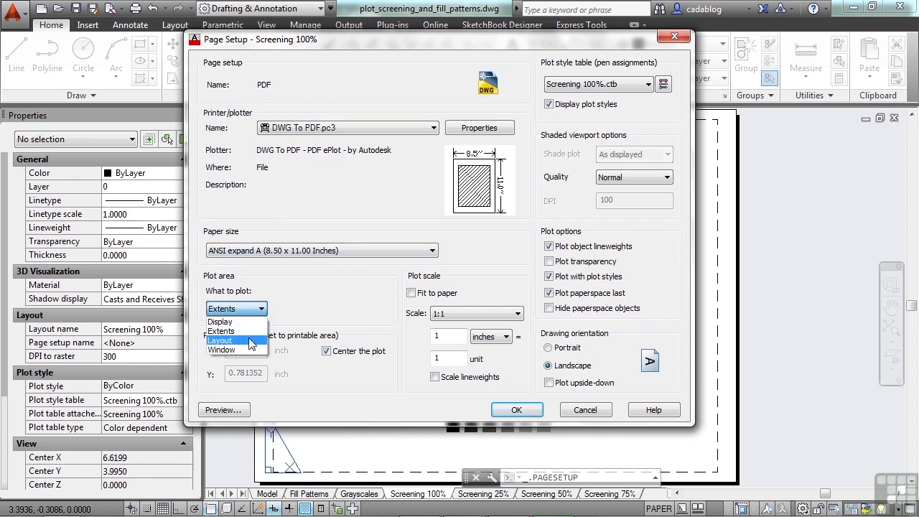
{"action": "left_click", "coordinate": [251, 344]}
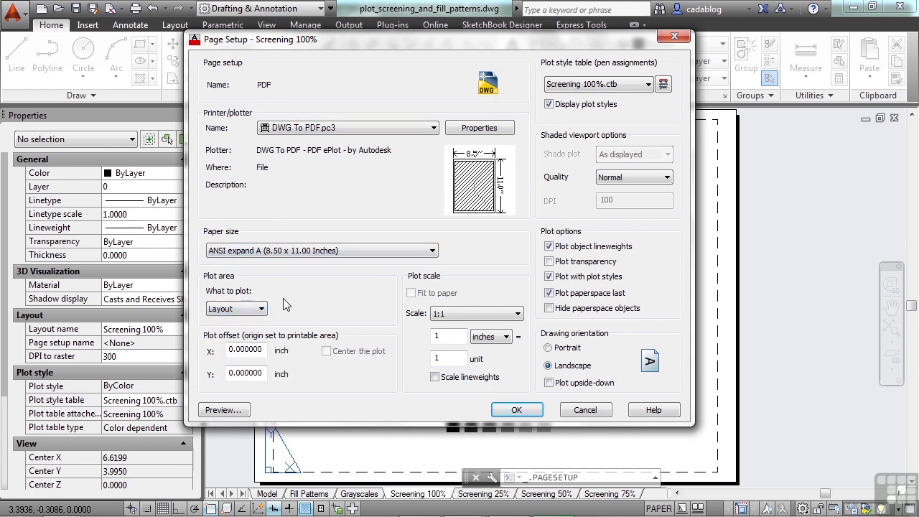
Step: Set the PDF page setup's plot style table to acad.ctb
{"action": "left_click_drag", "start_coordinate": [590, 32], "coordinate": [608, 39]}
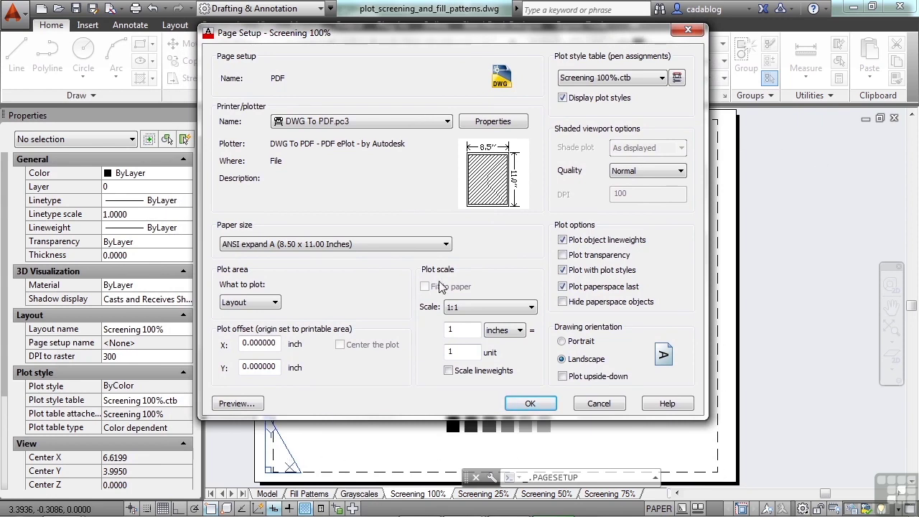
{"action": "left_click_drag", "start_coordinate": [463, 34], "coordinate": [453, 57]}
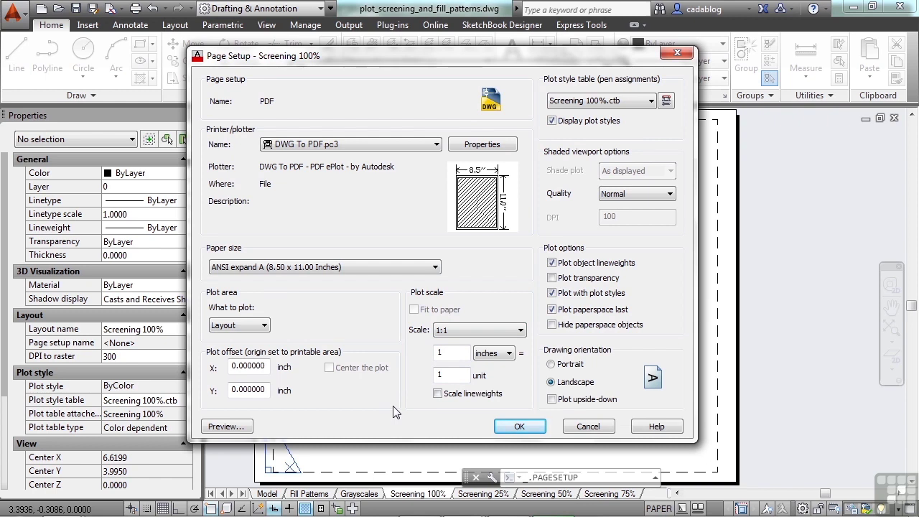
{"action": "left_click", "coordinate": [650, 101]}
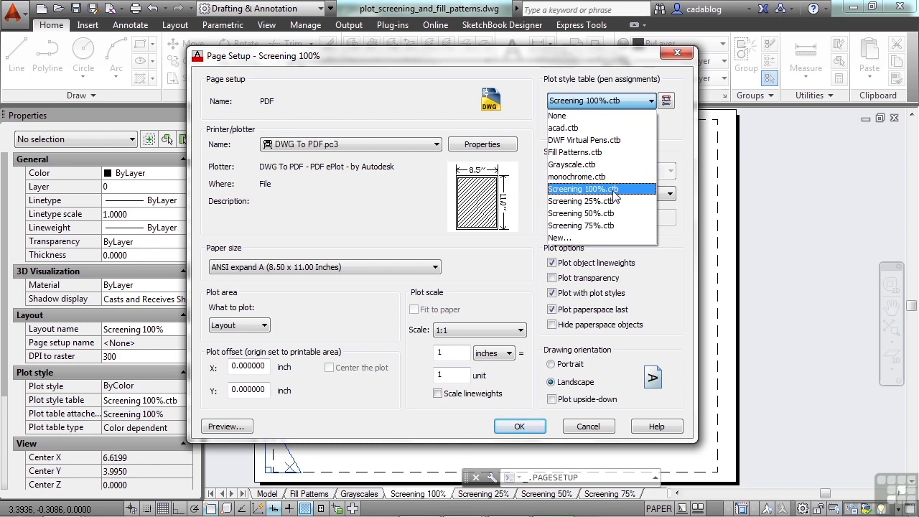
{"action": "left_click", "coordinate": [596, 130]}
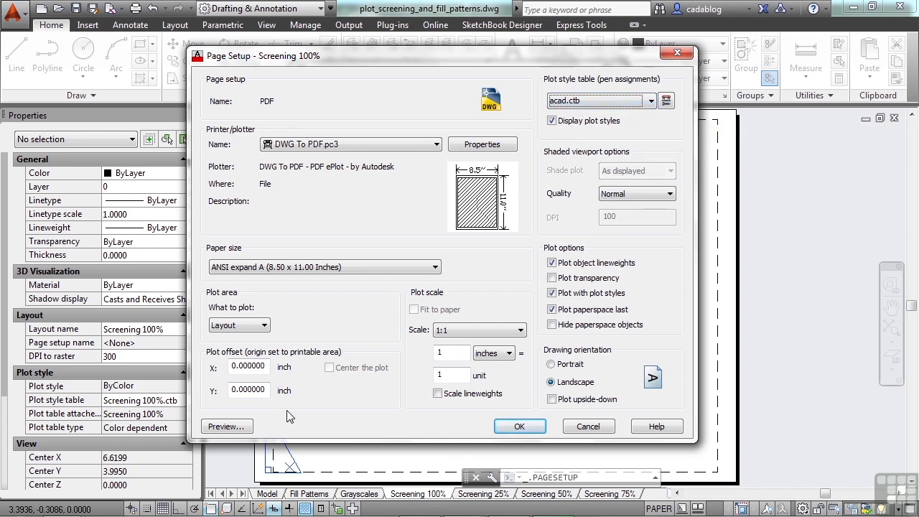
Step: Preview the Screening 100% plot with the PDF page setup's settings, and save the page setup
{"action": "left_click", "coordinate": [226, 426]}
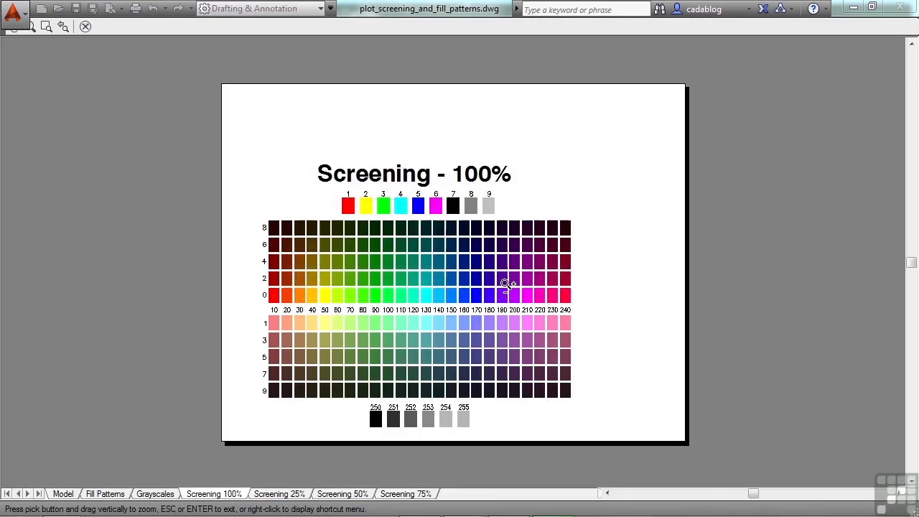
{"action": "right_click", "coordinate": [461, 289]}
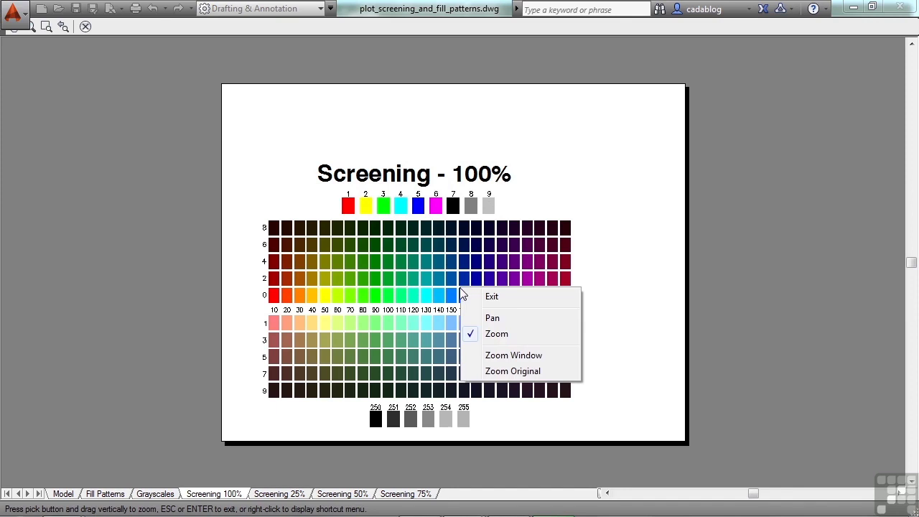
{"action": "left_click", "coordinate": [494, 295]}
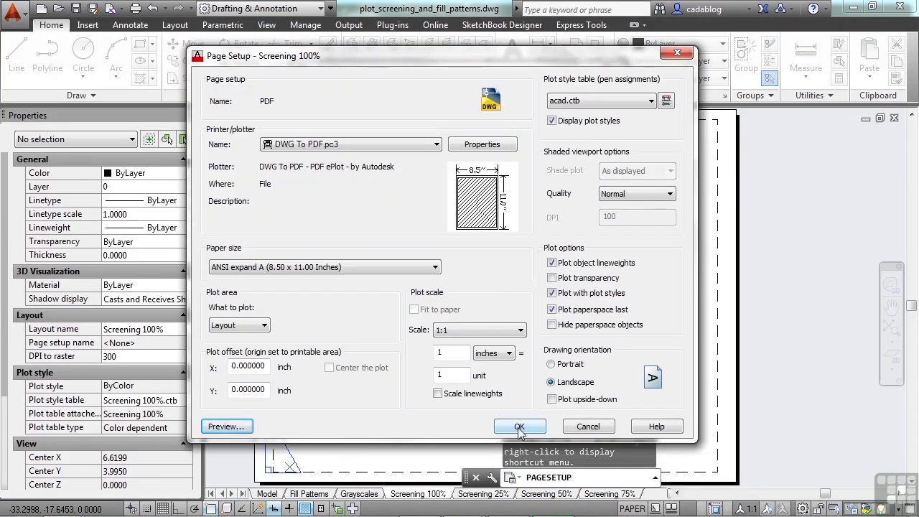
{"action": "left_click", "coordinate": [519, 427]}
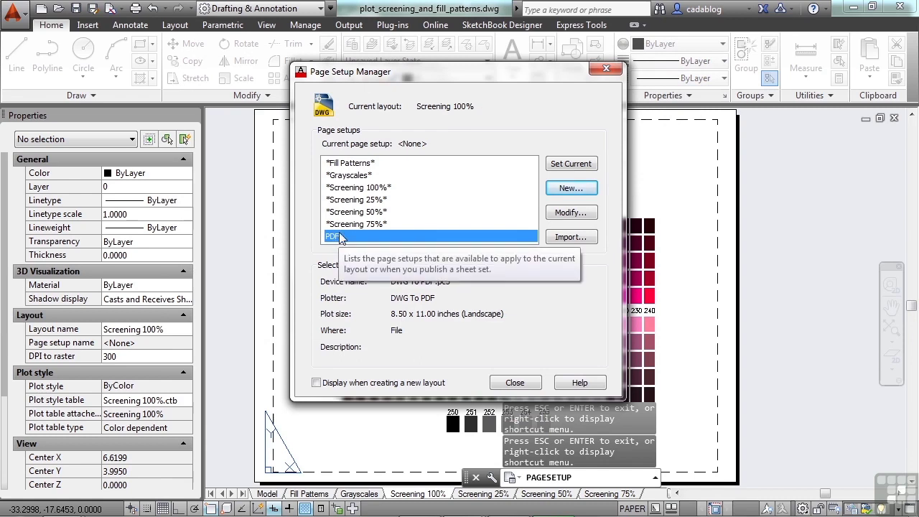
Step: Make the PDF page setup current for the Screening 100% layout and close the Page Setup Manager
{"action": "left_click", "coordinate": [364, 189]}
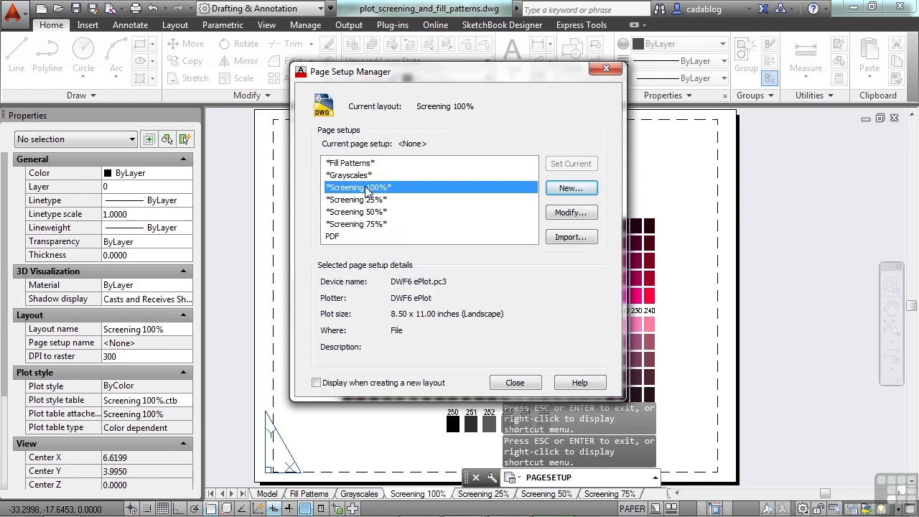
{"action": "left_click", "coordinate": [333, 237]}
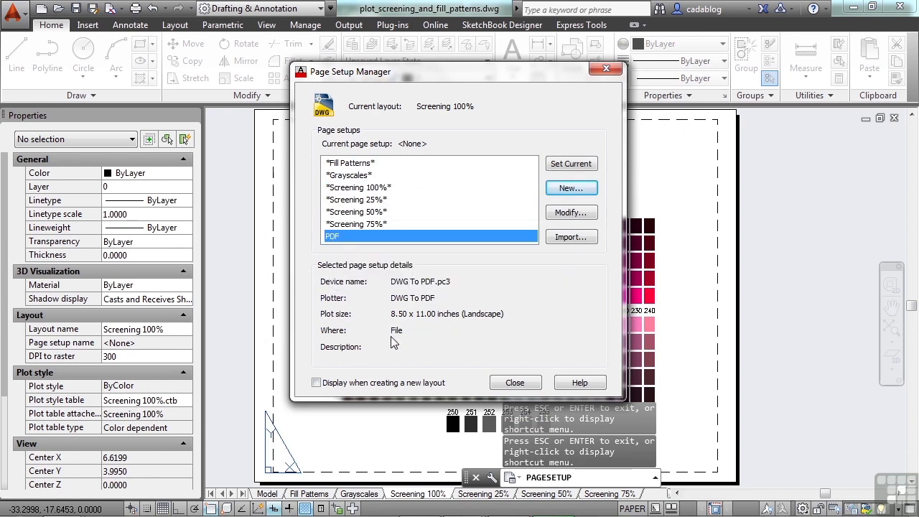
{"action": "left_click", "coordinate": [574, 165]}
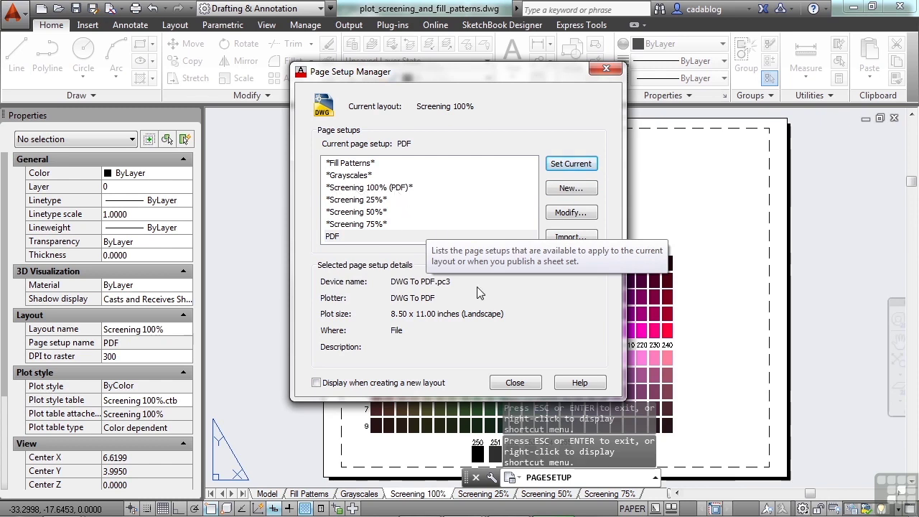
{"action": "left_click", "coordinate": [515, 383]}
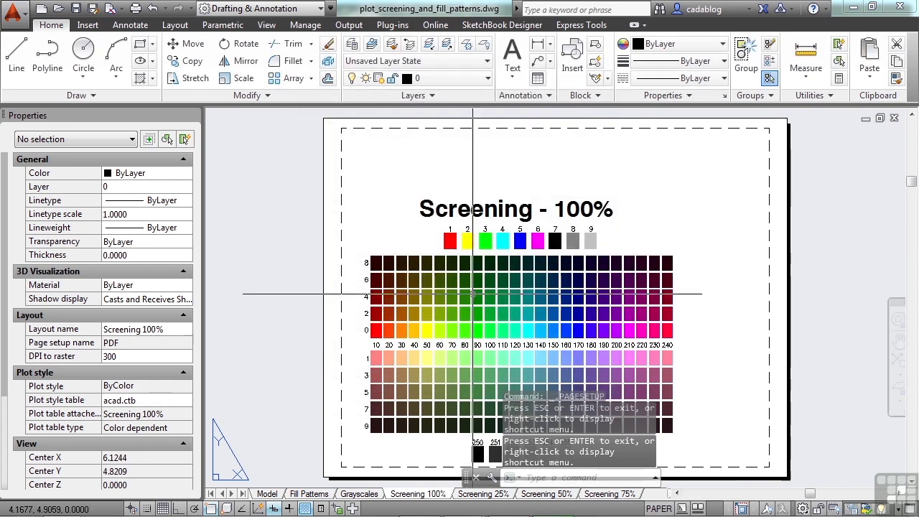
Step: Plot the Screening 100% layout with the PDF page setup, saving it as plot_screening_and_fill_patterns-Screening 100%.pdf
{"action": "type", "text": "plot"}
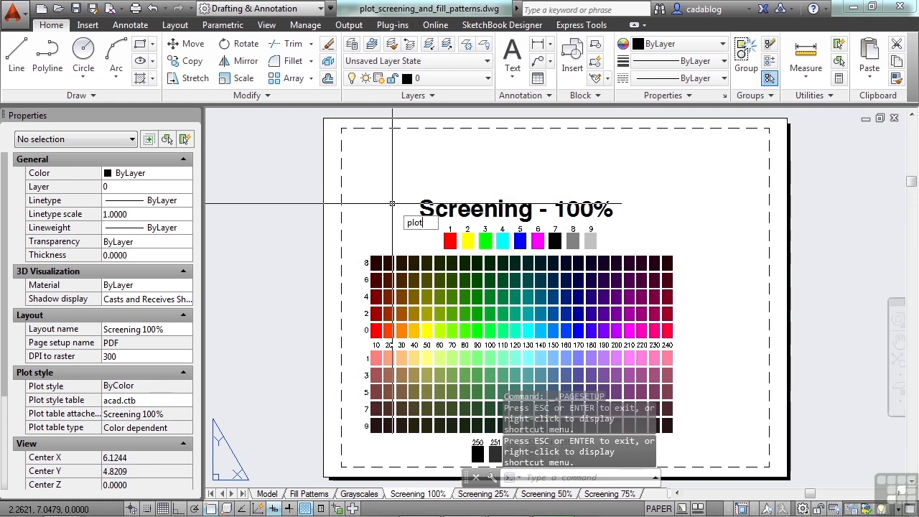
{"action": "key", "text": "Return"}
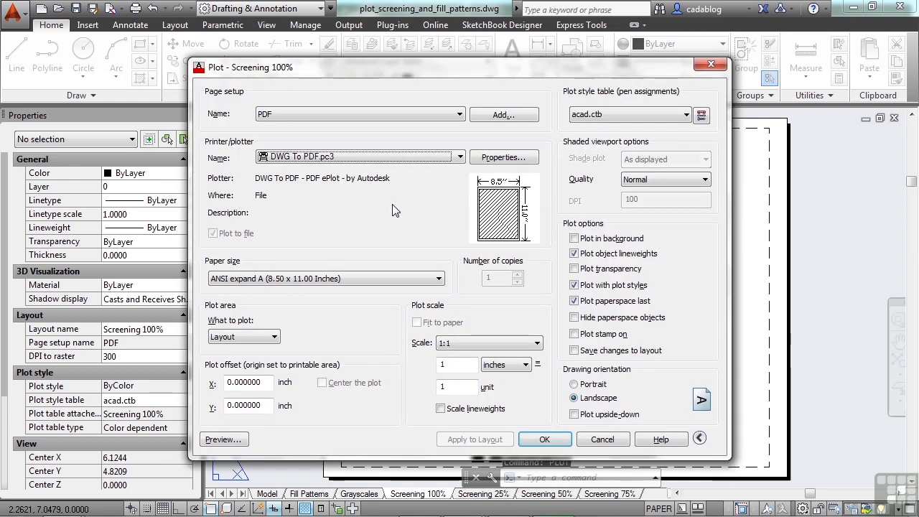
{"action": "left_click", "coordinate": [435, 116]}
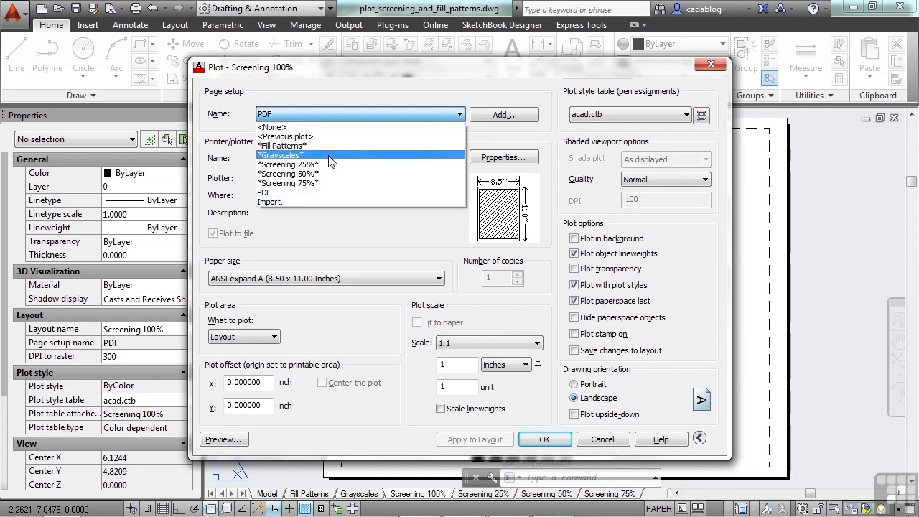
{"action": "left_click", "coordinate": [271, 193]}
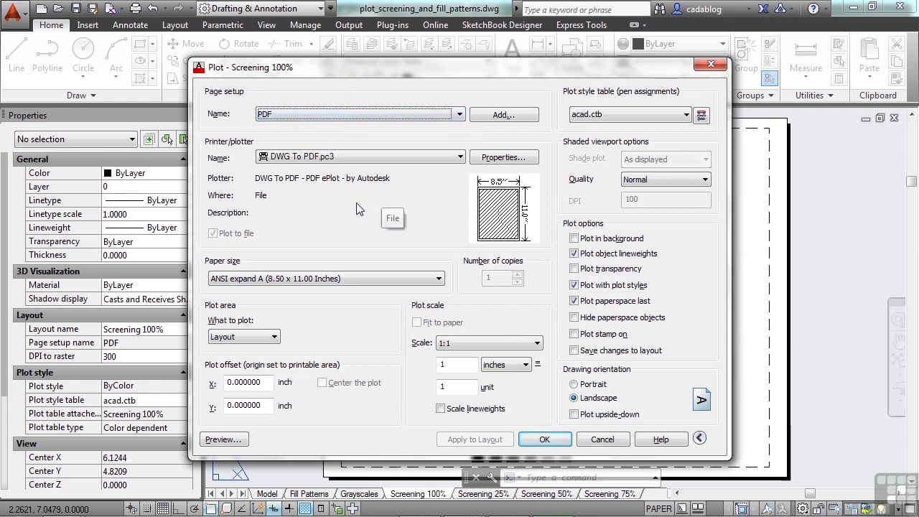
{"action": "left_click", "coordinate": [554, 441]}
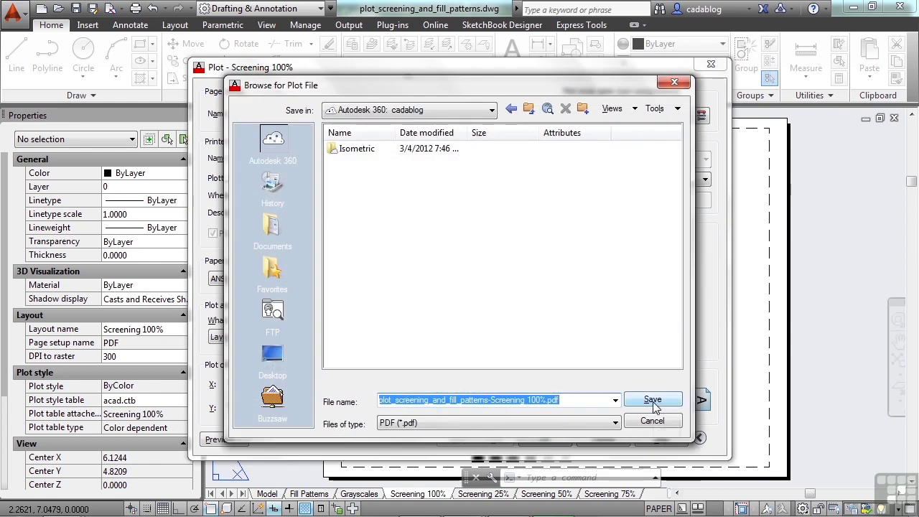
{"action": "left_click", "coordinate": [653, 399]}
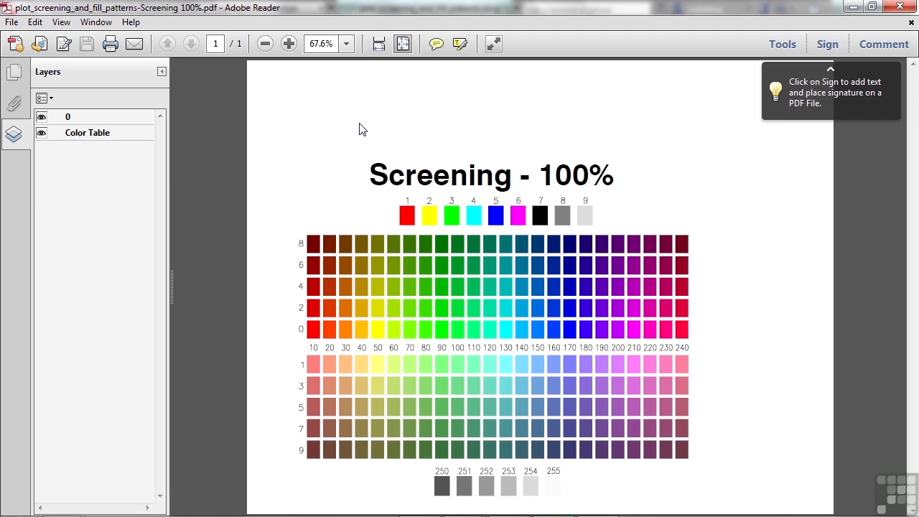
Step: Check the print options for the plotted Screening 100% PDF in Adobe Reader without printing, and return to AutoCAD
{"action": "left_click", "coordinate": [110, 45]}
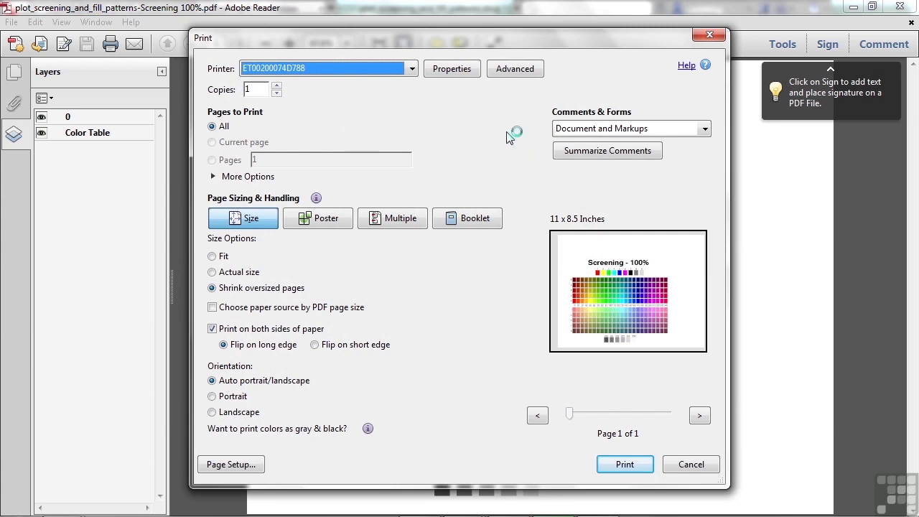
{"action": "left_click", "coordinate": [691, 464]}
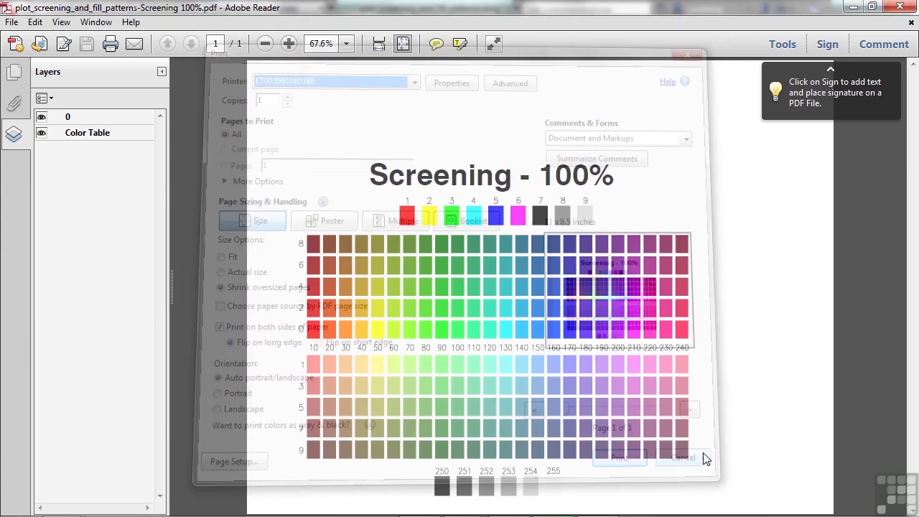
{"action": "left_click", "coordinate": [900, 7]}
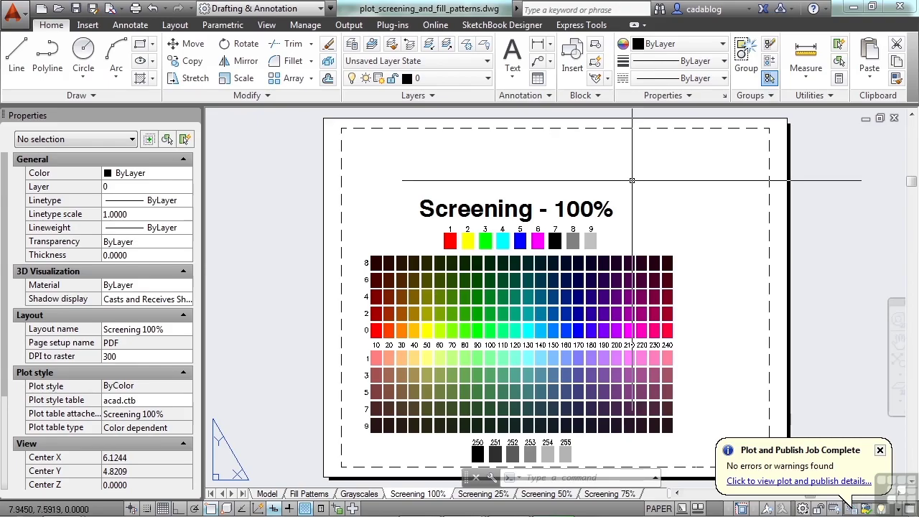
Step: Switch to the Screening 25% layout and make the PDF page setup current for it
{"action": "middle_click_drag", "start_coordinate": [677, 197], "coordinate": [625, 193]}
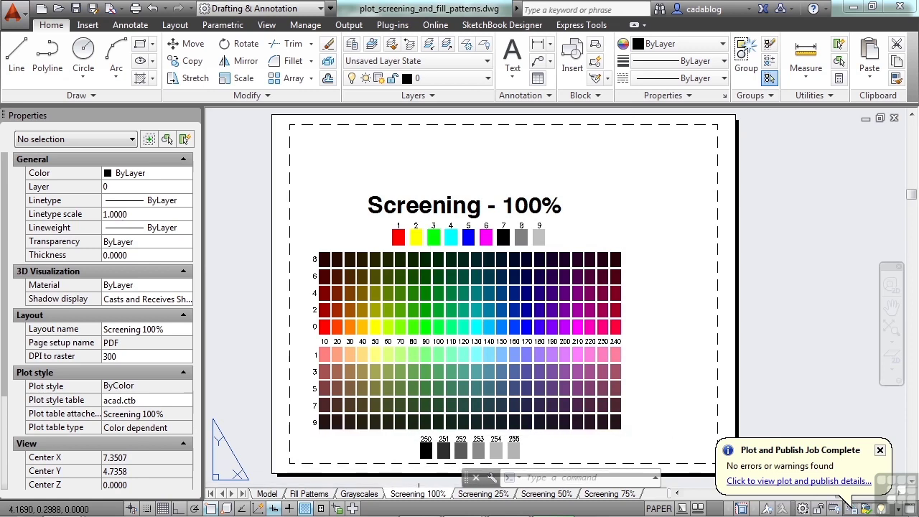
{"action": "left_click", "coordinate": [482, 494]}
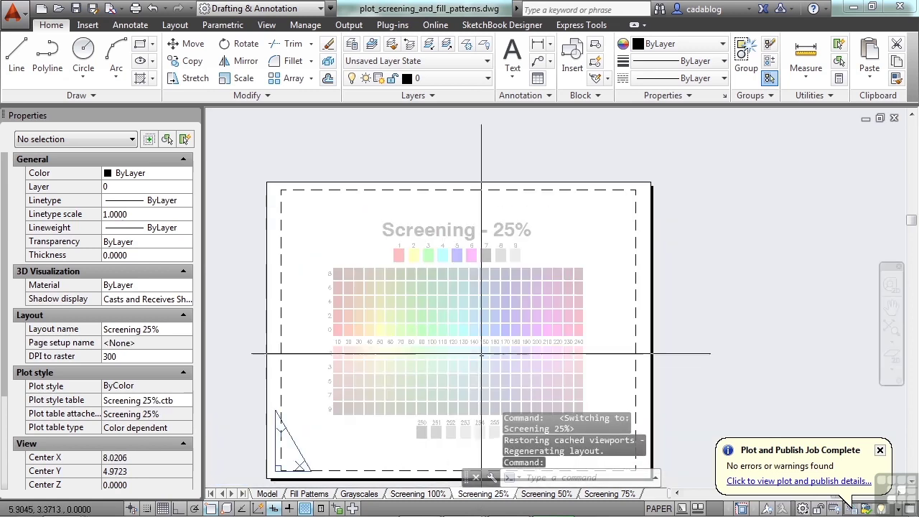
{"action": "middle_click_drag", "start_coordinate": [481, 354], "coordinate": [493, 314]}
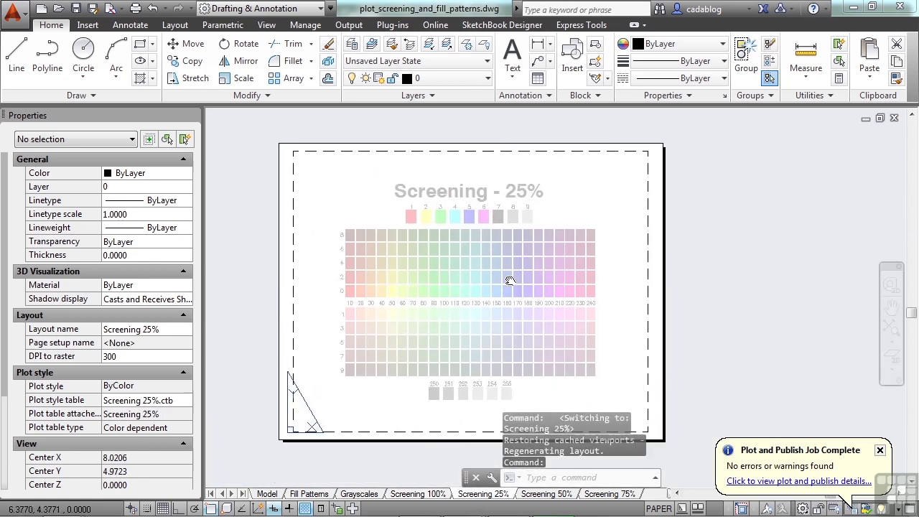
{"action": "right_click", "coordinate": [491, 496]}
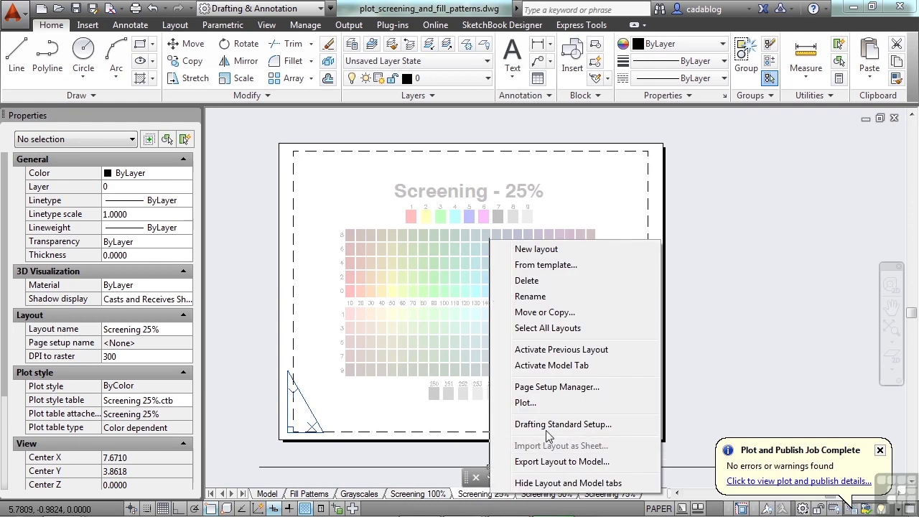
{"action": "left_click", "coordinate": [557, 388]}
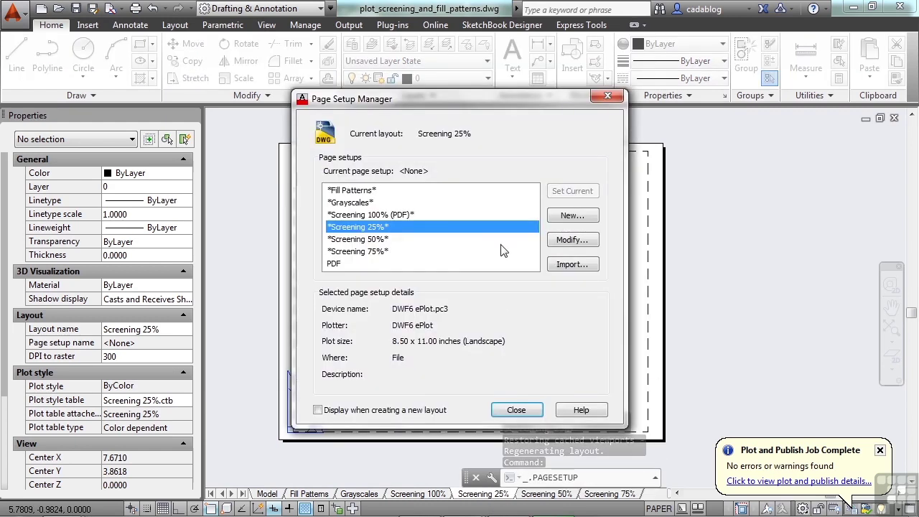
{"action": "left_click", "coordinate": [337, 264]}
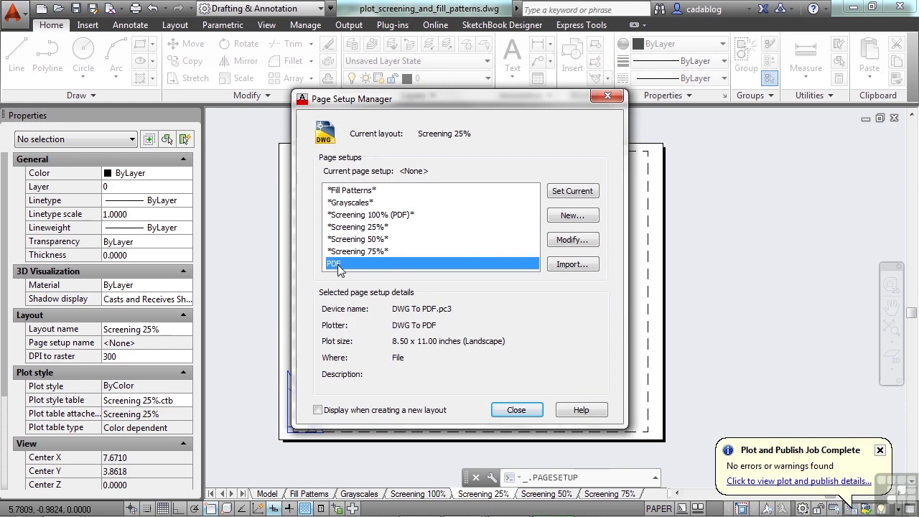
{"action": "left_click", "coordinate": [576, 191]}
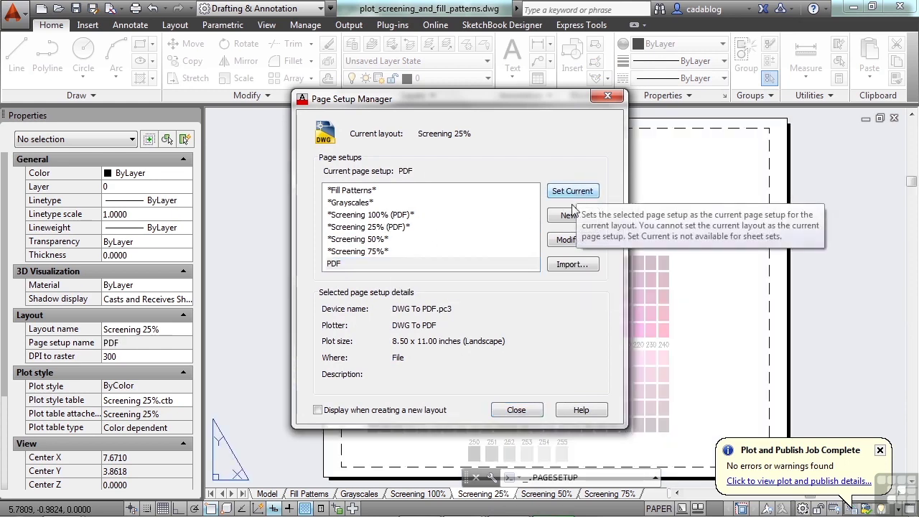
{"action": "left_click", "coordinate": [517, 410]}
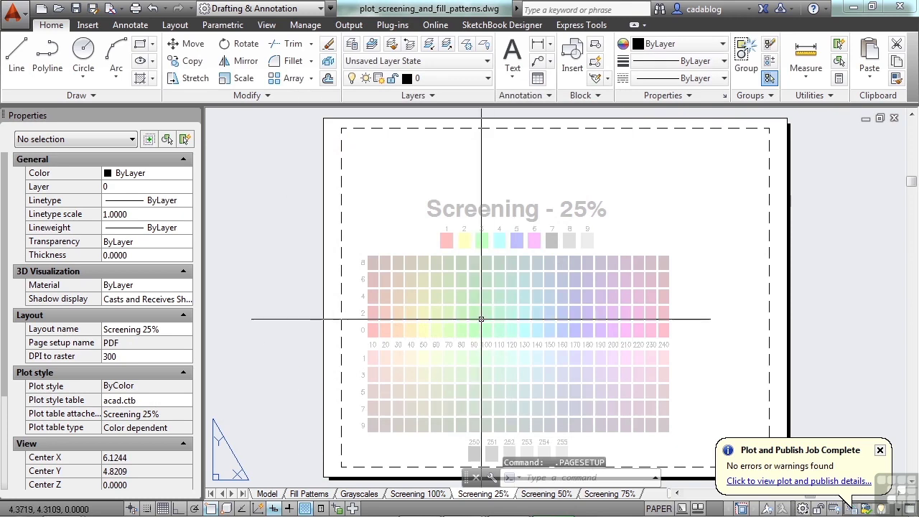
Step: Plot the Screening 25% layout to plot_screening_and_fill_patterns-Screening 25%.pdf, and close the resulting PDF after viewing it
{"action": "type", "text": "plot"}
{"action": "key", "text": "Return"}
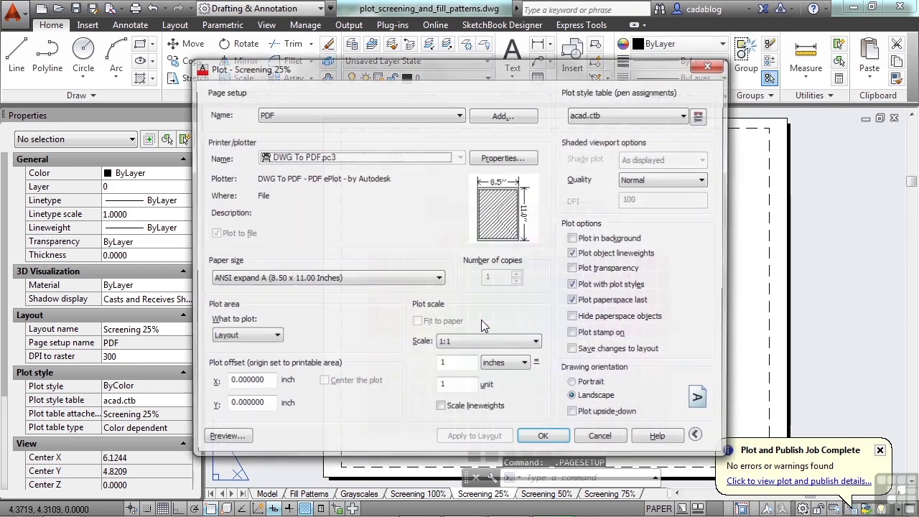
{"action": "left_click", "coordinate": [548, 440]}
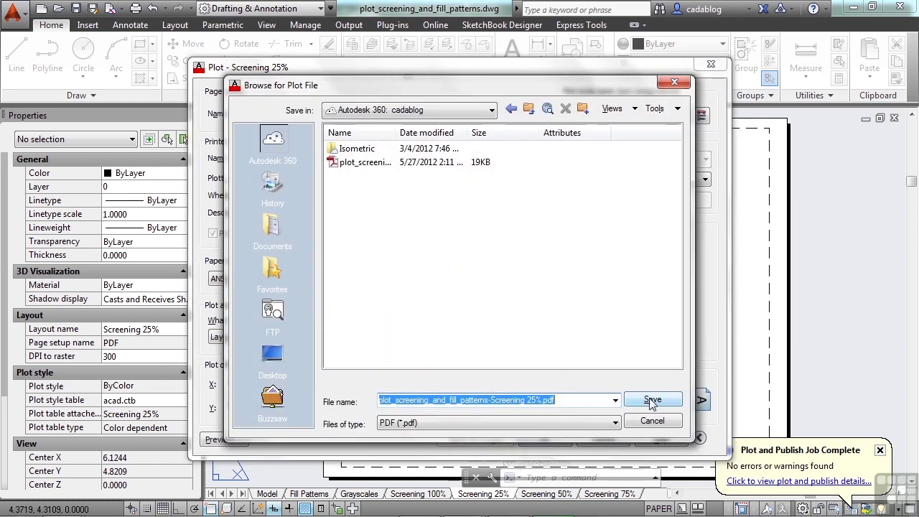
{"action": "left_click", "coordinate": [652, 399]}
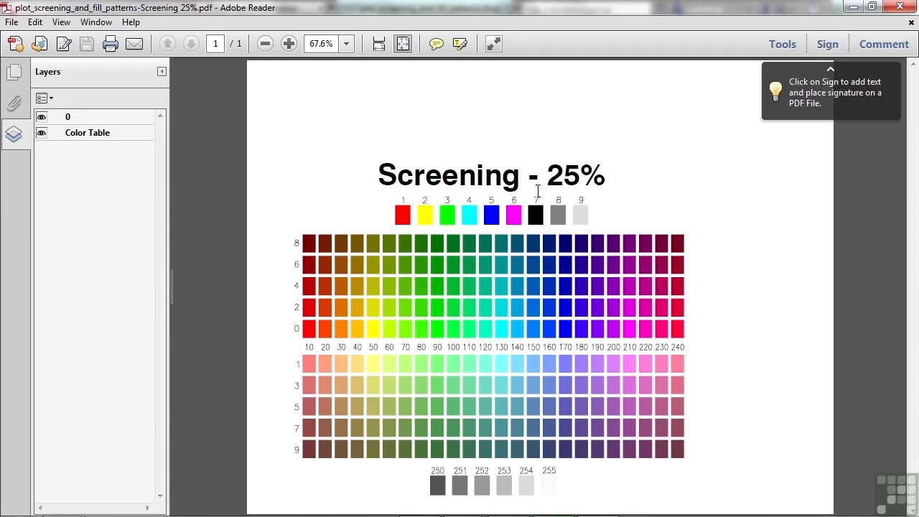
{"action": "left_click", "coordinate": [900, 7]}
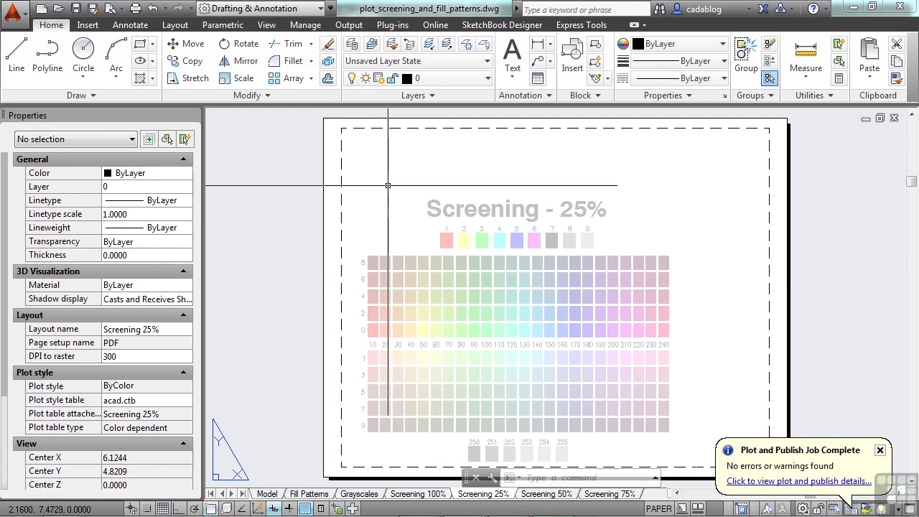
Step: Try the PublishToWeb JPG.pc3 plotter with the default Sun Hi-Res (1600 x 1280 pixels) paper size for the Screening 25% layout, and cancel the plot
{"action": "type", "text": "plot"}
{"action": "key", "text": "Return"}
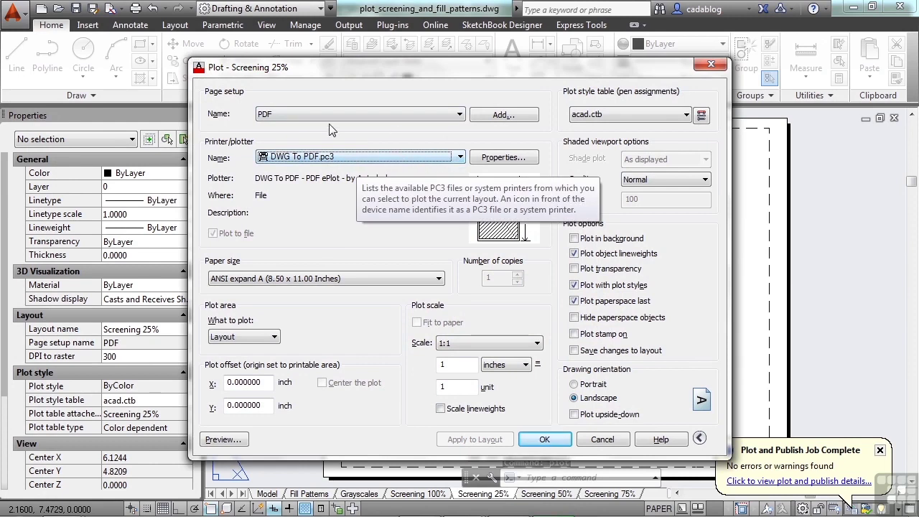
{"action": "left_click", "coordinate": [459, 157]}
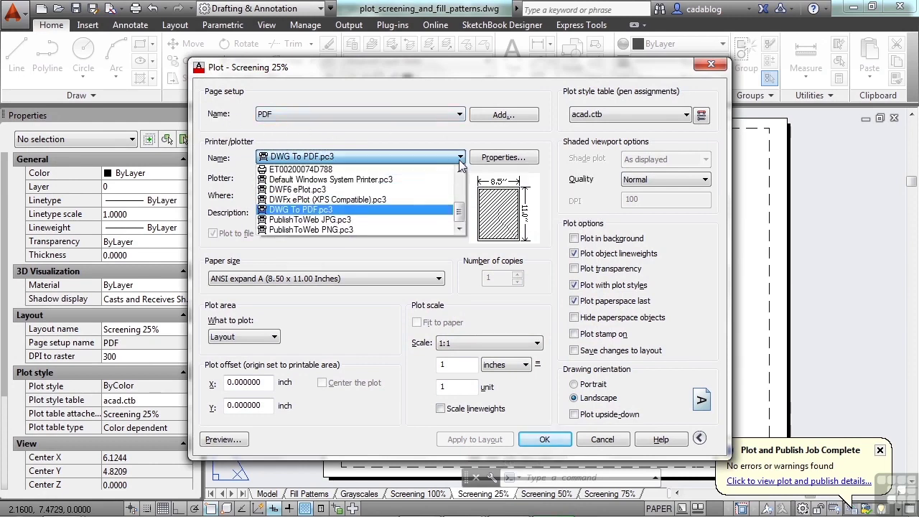
{"action": "left_click", "coordinate": [367, 222]}
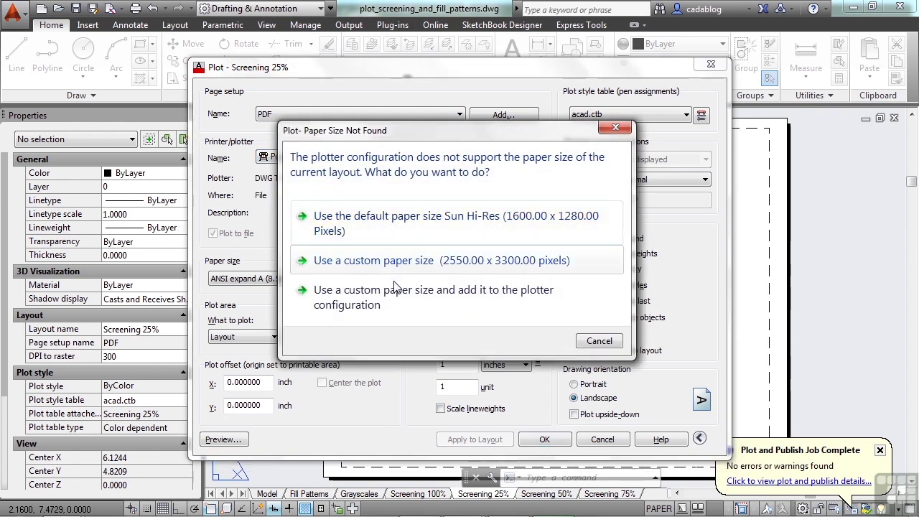
{"action": "left_click", "coordinate": [424, 221]}
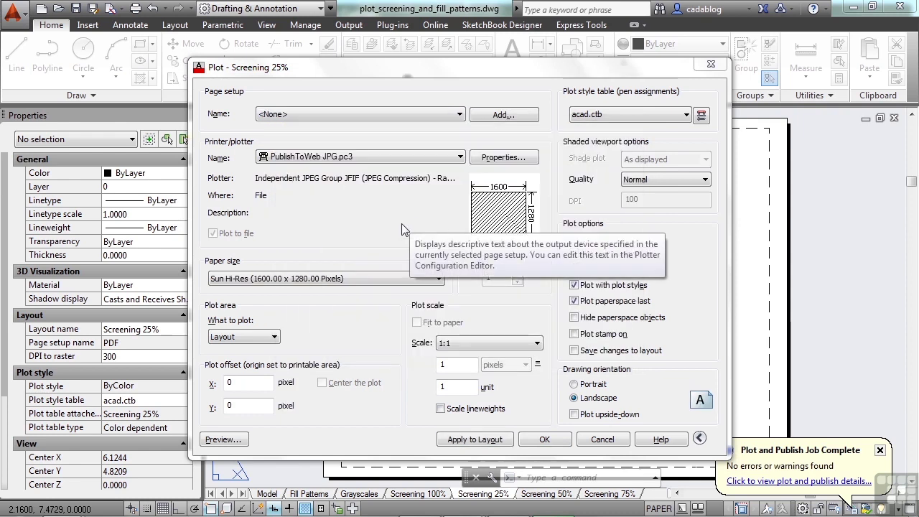
{"action": "left_click", "coordinate": [603, 440]}
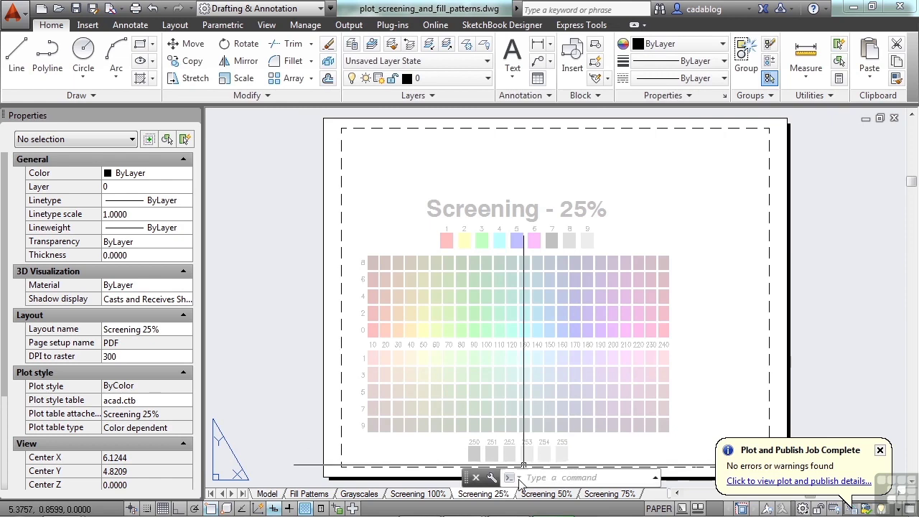
Step: Create a new page setup named PDF SCREENING 25% for the Screening 25% layout, starting from the PDF page setup
{"action": "right_click", "coordinate": [470, 500]}
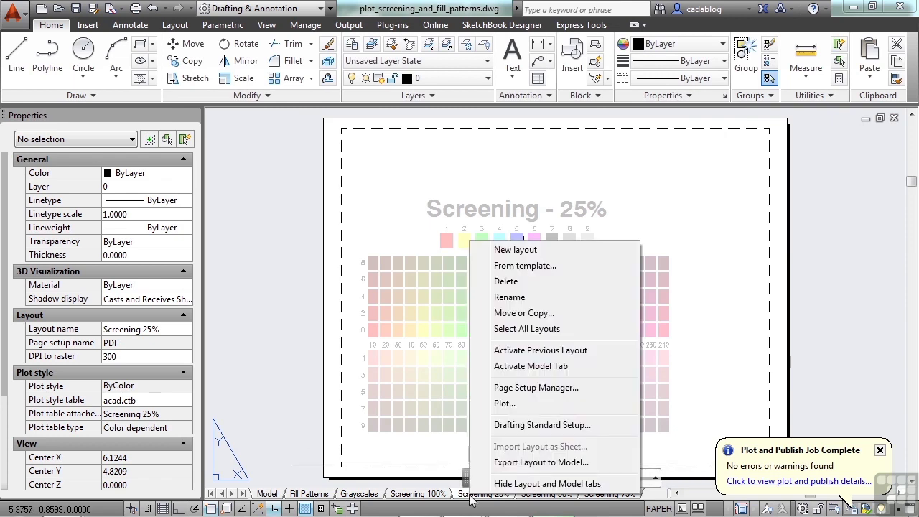
{"action": "left_click", "coordinate": [531, 393]}
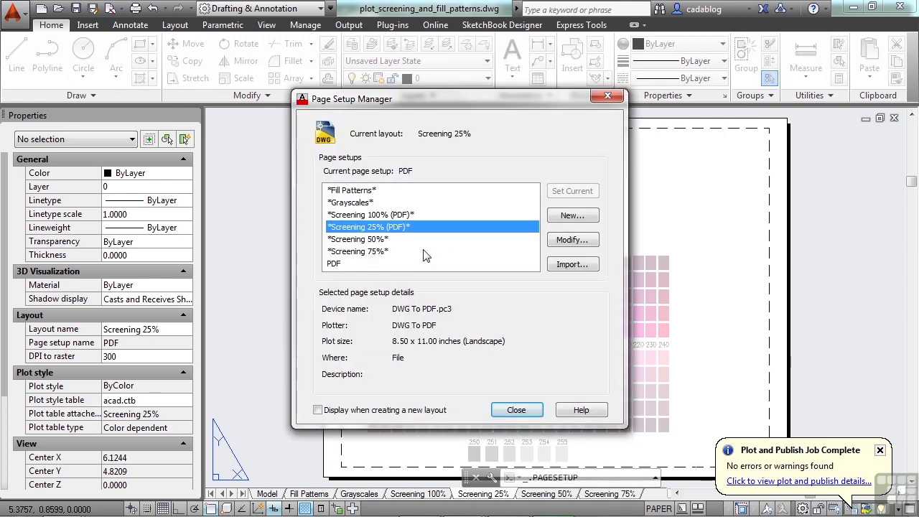
{"action": "left_click", "coordinate": [342, 265]}
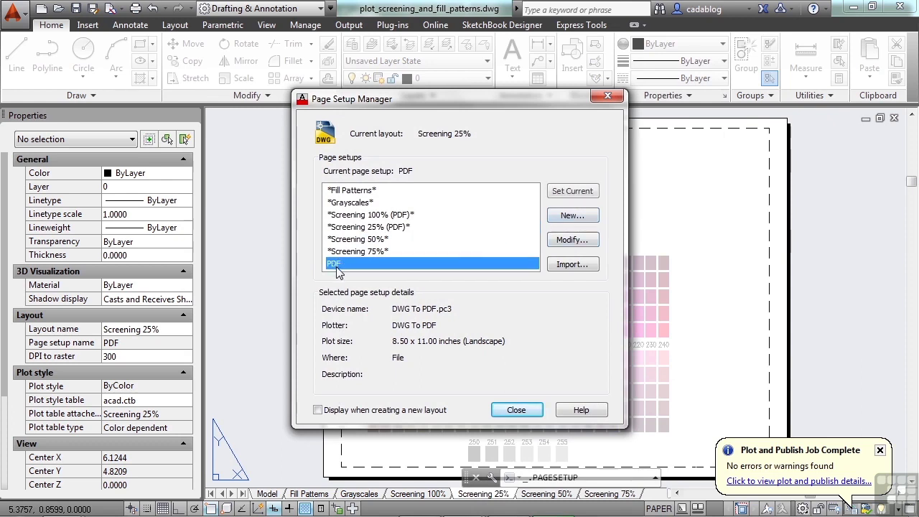
{"action": "left_click", "coordinate": [573, 217]}
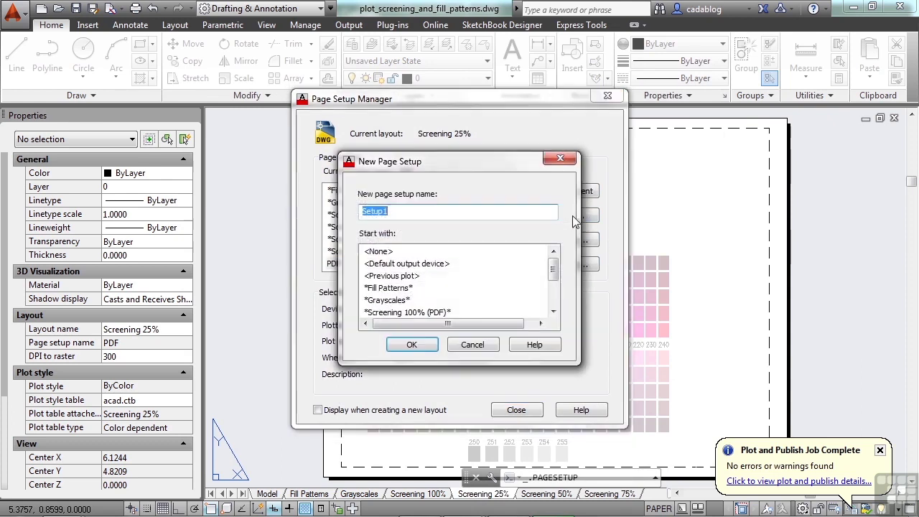
{"action": "type", "text": "PDF SCREENING 25%"}
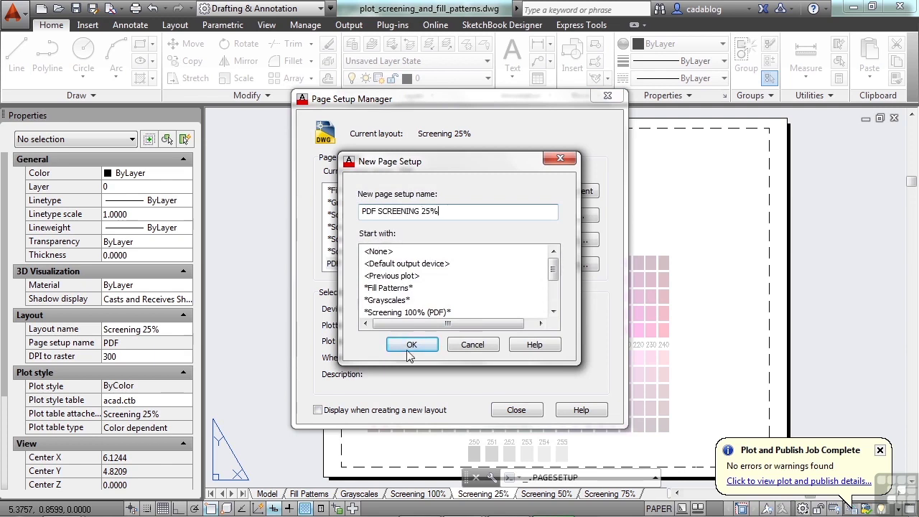
{"action": "left_click", "coordinate": [409, 346]}
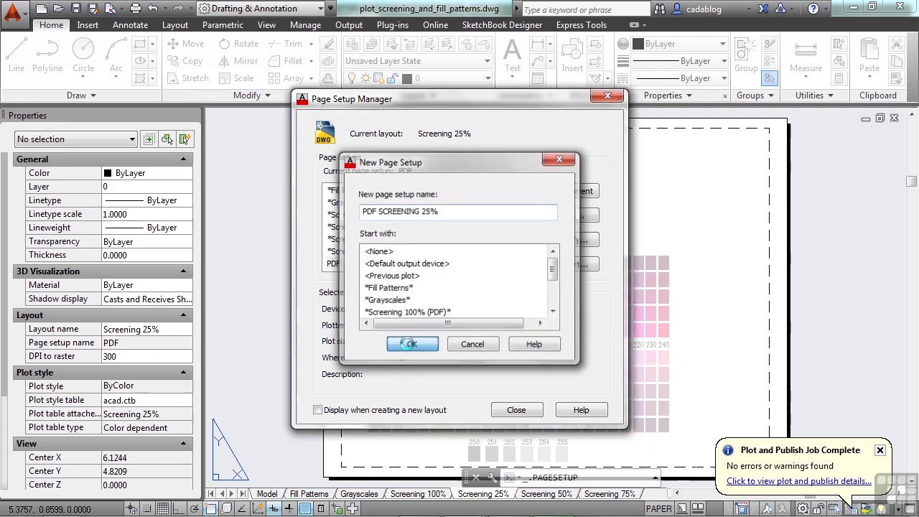
Step: Assign the Screening 25%.ctb plot style table to the PDF SCREENING 25% page setup and accept the page setup
{"action": "left_click", "coordinate": [609, 123]}
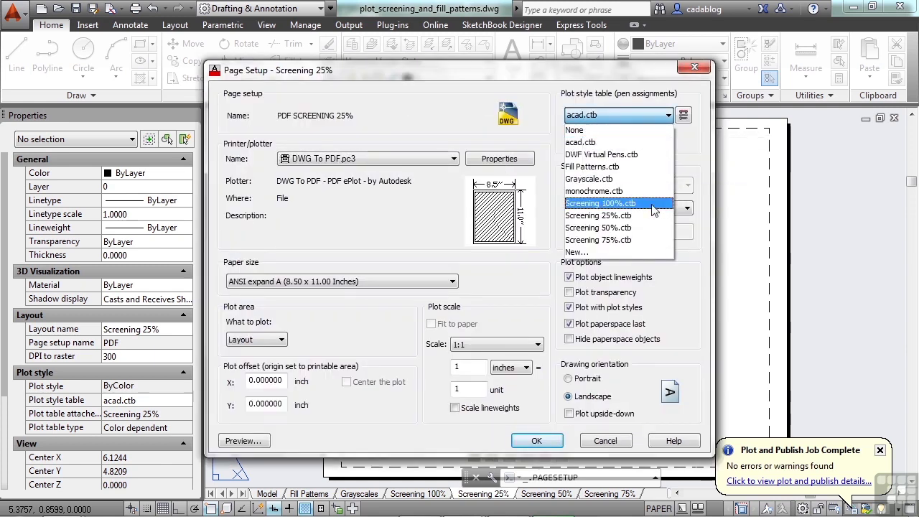
{"action": "left_click", "coordinate": [624, 215]}
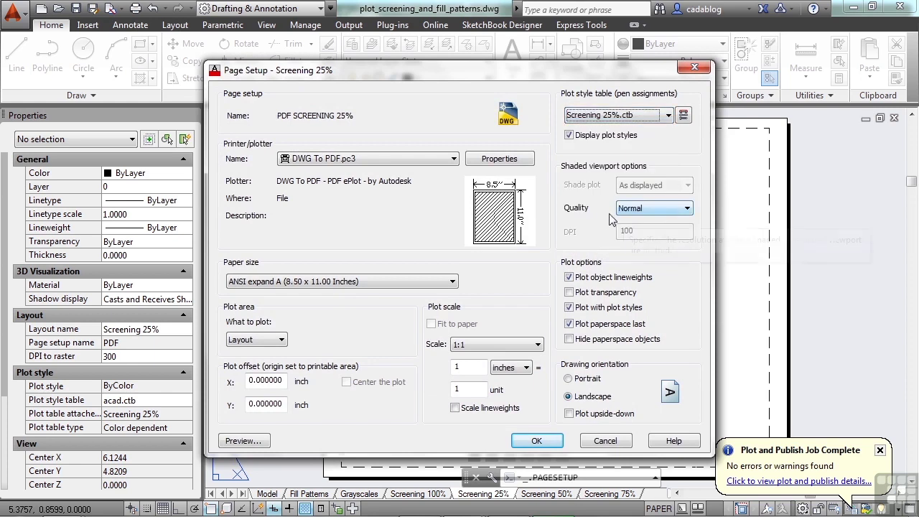
{"action": "left_click", "coordinate": [553, 445]}
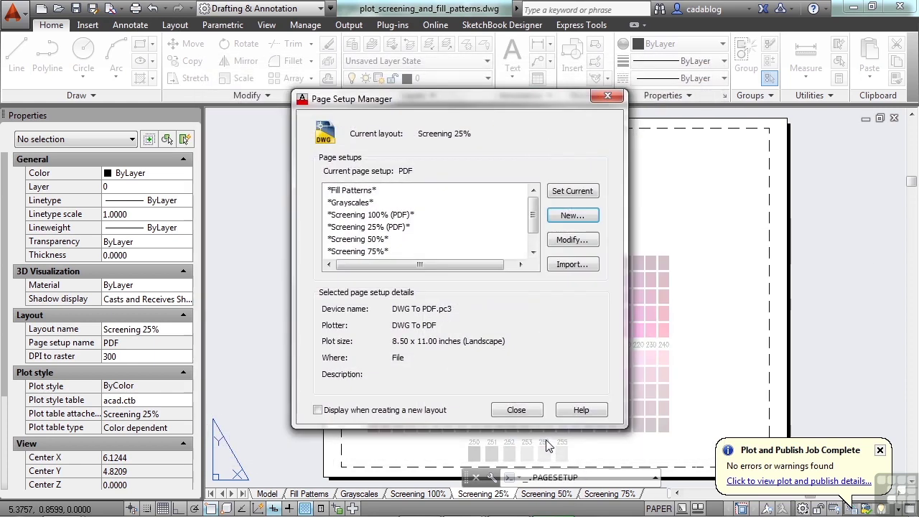
Step: Make the PDF SCREENING 25% page setup current for the Screening 25% layout, and dismiss the plot completion notification
{"action": "scroll", "coordinate": [534, 222], "scroll_direction": "down", "scroll_amount": 1}
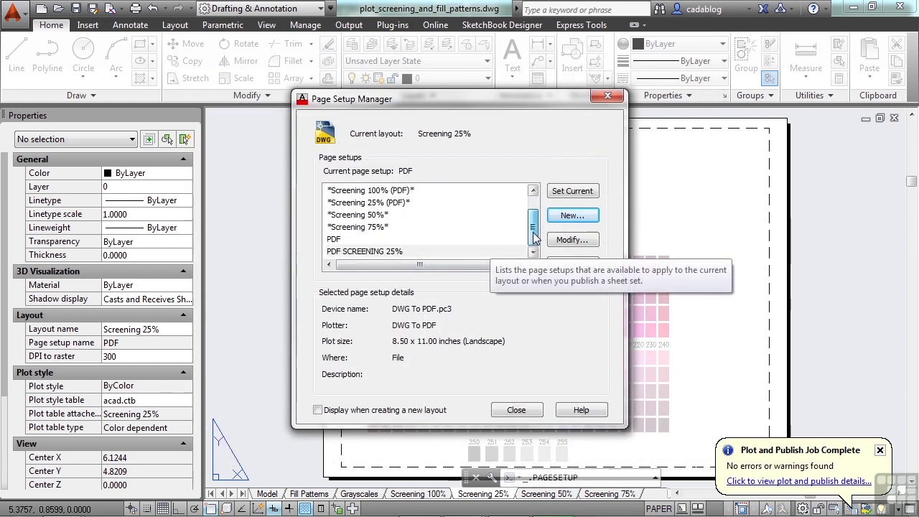
{"action": "left_click", "coordinate": [349, 253]}
{"action": "left_click", "coordinate": [569, 193]}
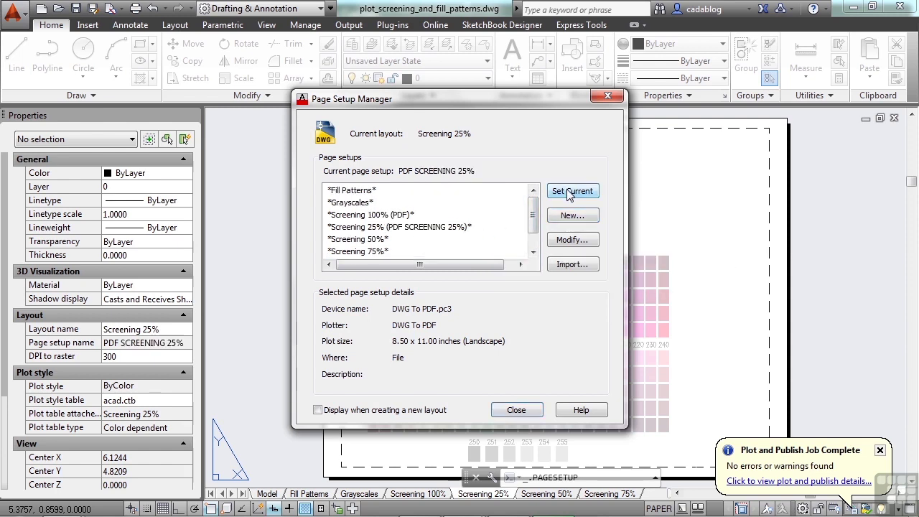
{"action": "left_click", "coordinate": [514, 409]}
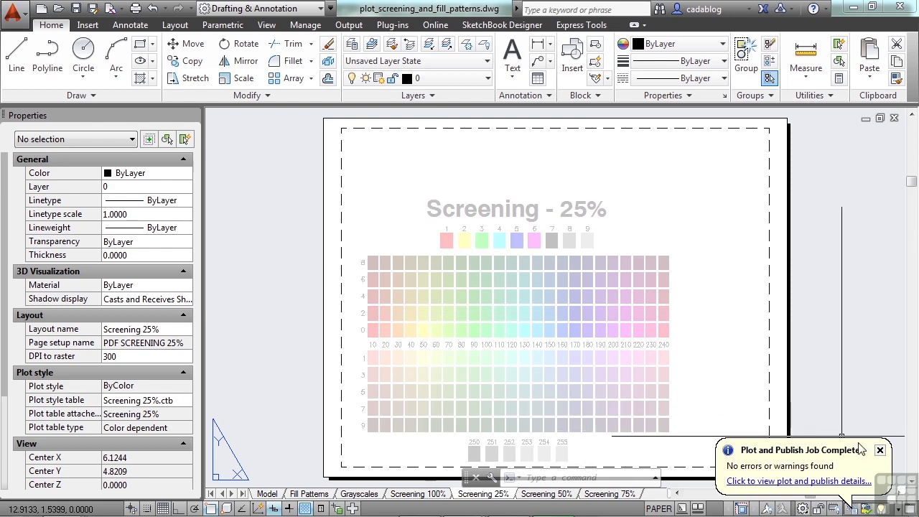
{"action": "left_click", "coordinate": [879, 449]}
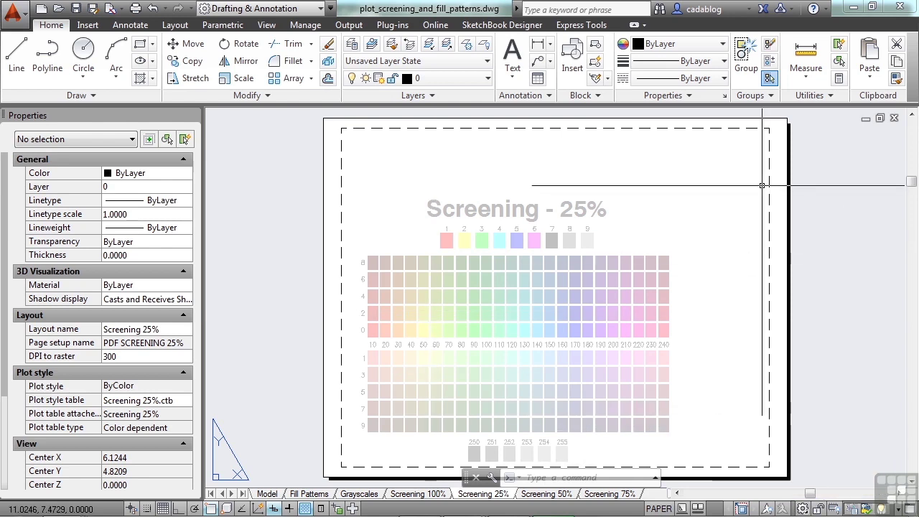